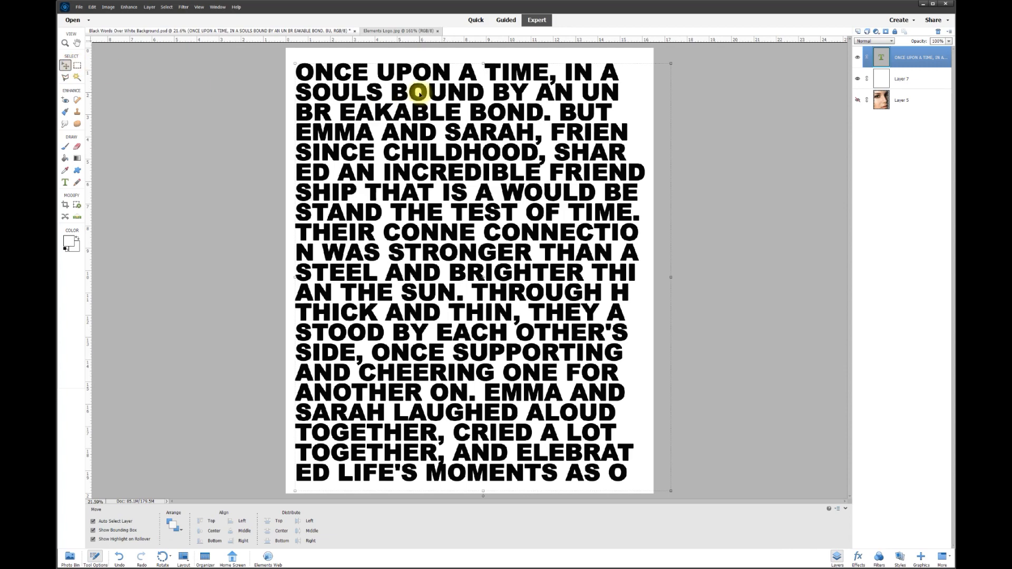
# - Reposition the block of black text so it sits evenly within the white page
pyautogui.moveTo(419, 97)
pyautogui.mouseDown()
pyautogui.moveTo(436, 97)
pyautogui.moveTo(426, 96)
pyautogui.mouseUp()
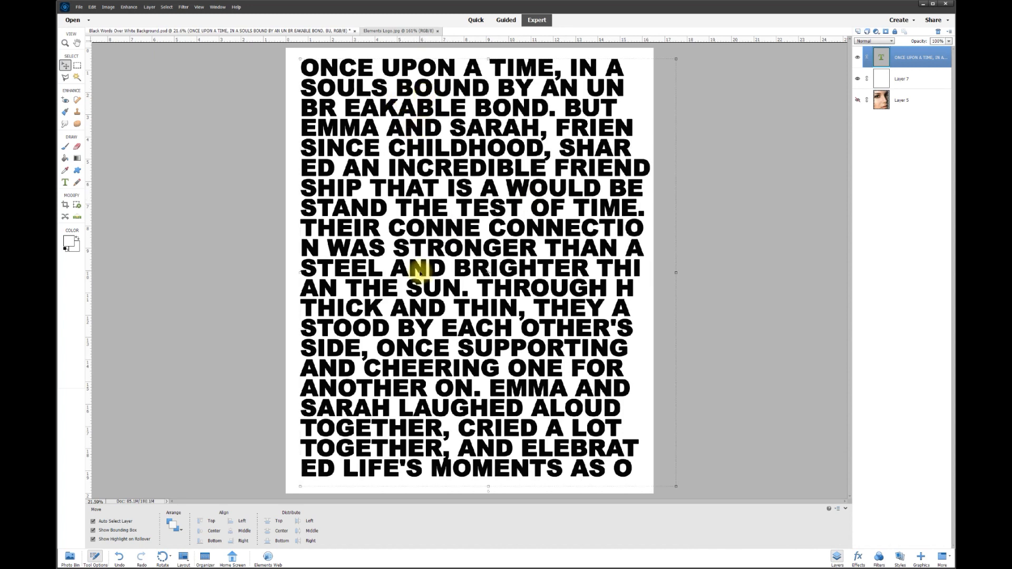
pyautogui.moveTo(451, 227); pyautogui.dragTo(454, 240)
# - Hide the text layer and the white Layer 7, and show the face photo on Layer 5
pyautogui.click(857, 57)
pyautogui.click(905, 81)
pyautogui.click(857, 79)
pyautogui.click(858, 79)
pyautogui.click(858, 79)
pyautogui.click(857, 79)
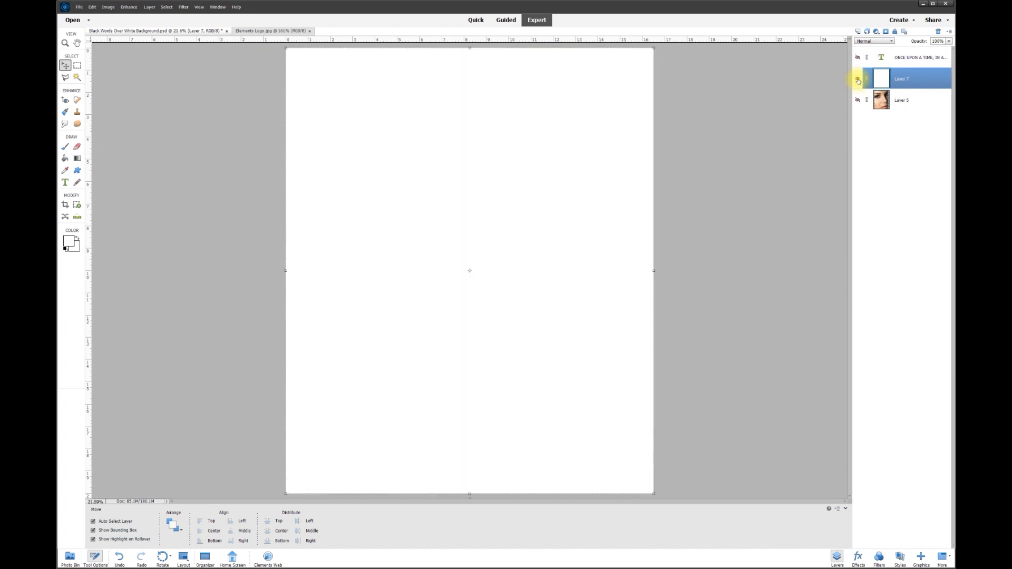
pyautogui.click(858, 79)
pyautogui.click(858, 100)
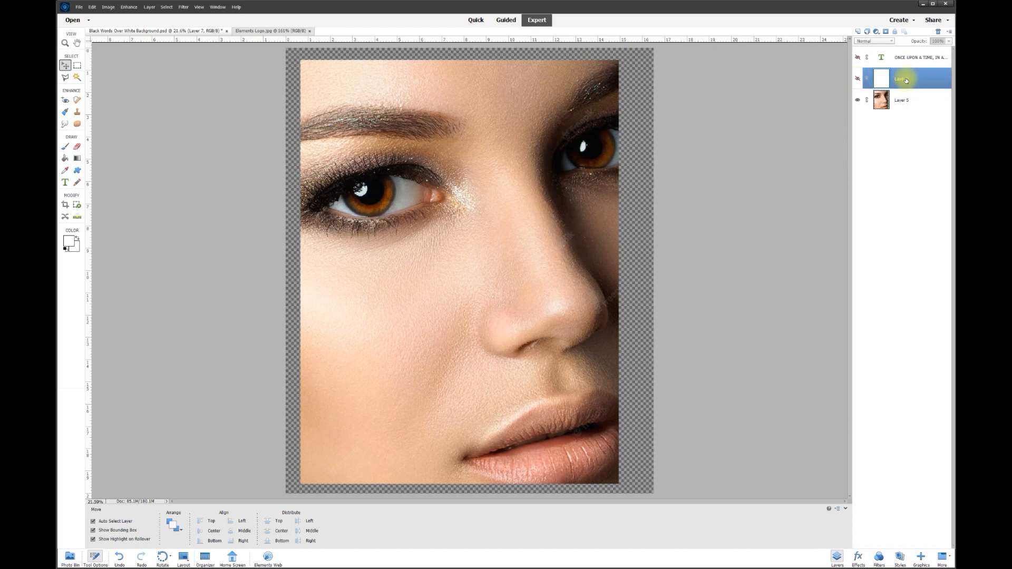
# - Move the white Layer 7 beneath the photo on Layer 5 and leave it hidden
pyautogui.moveTo(900, 79); pyautogui.dragTo(896, 118)
pyautogui.click(858, 100)
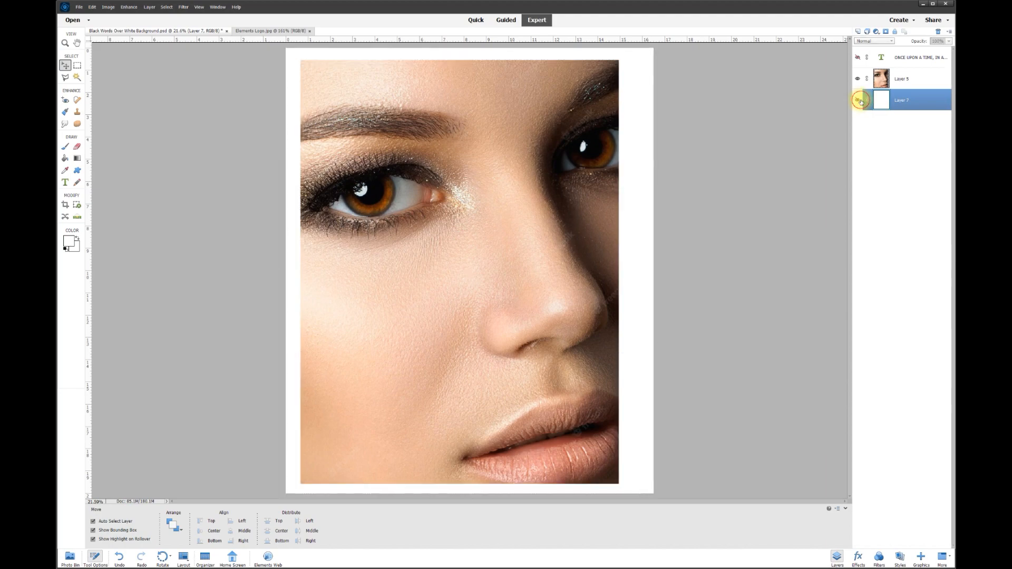
pyautogui.click(859, 100)
# - Show the text layer, position the text over the face photo and lock the layer
pyautogui.click(857, 57)
pyautogui.moveTo(501, 185); pyautogui.dragTo(498, 202)
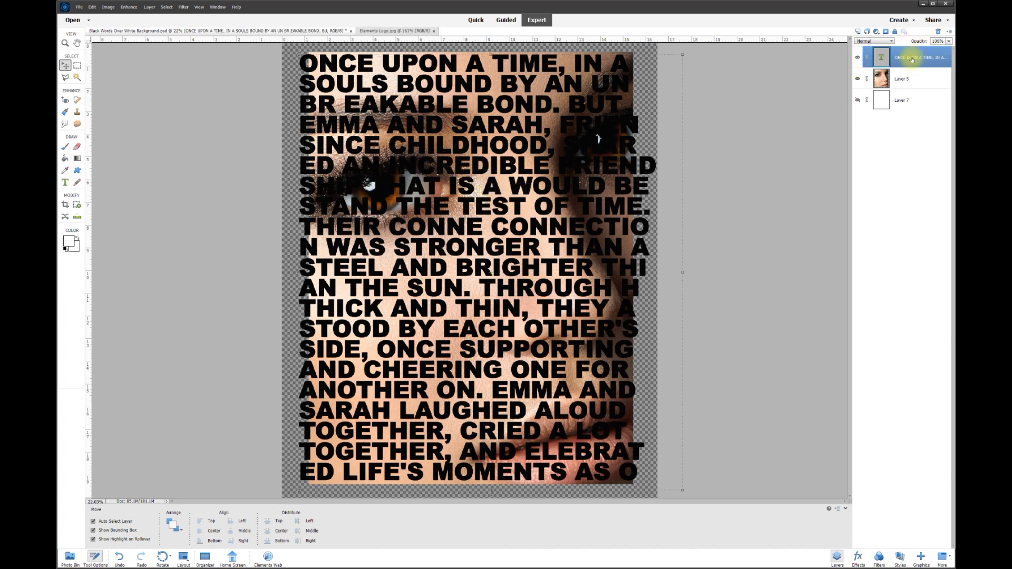
pyautogui.click(895, 31)
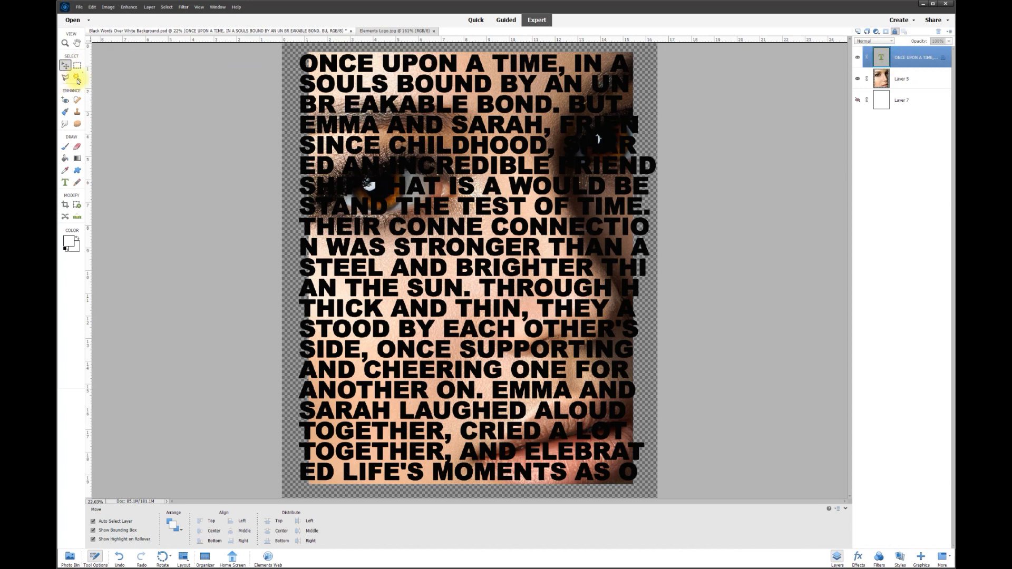
# - Select the area around the letters on the text layer with the Magic Wand, delete it from Layer 5 and deselect
pyautogui.click(77, 78)
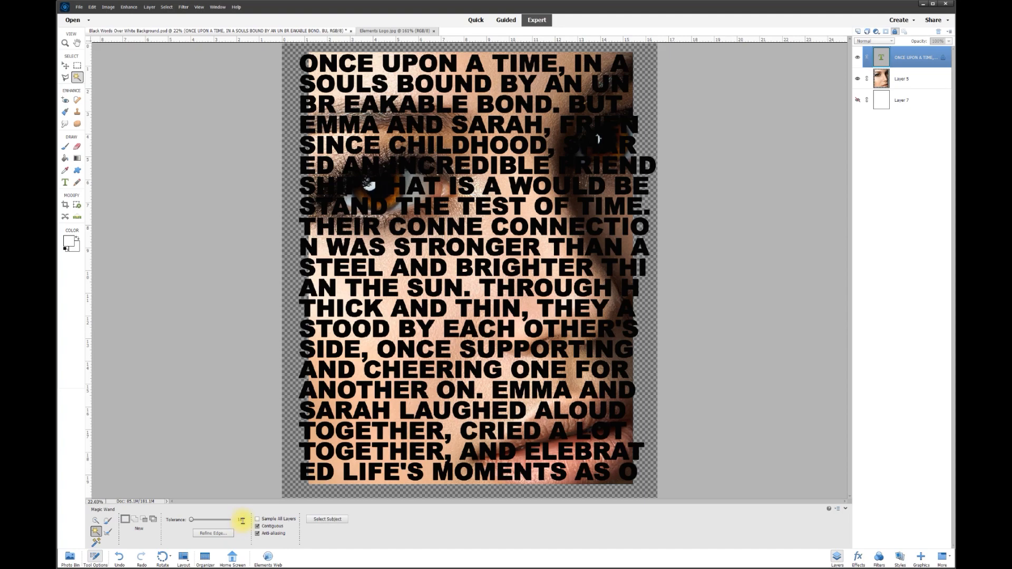
pyautogui.scroll(5, 390, 274)
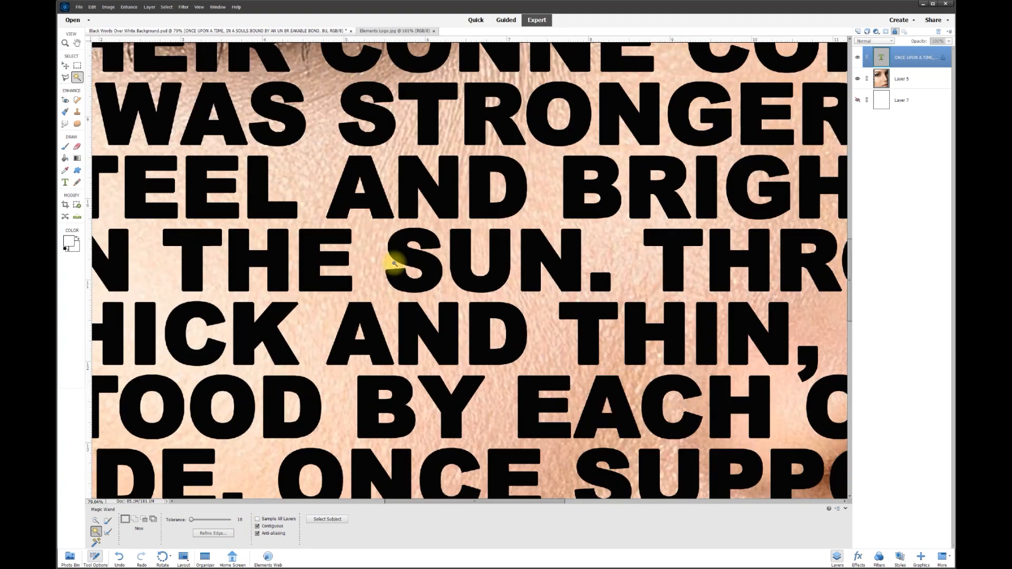
pyautogui.scroll(-6, 551, 255)
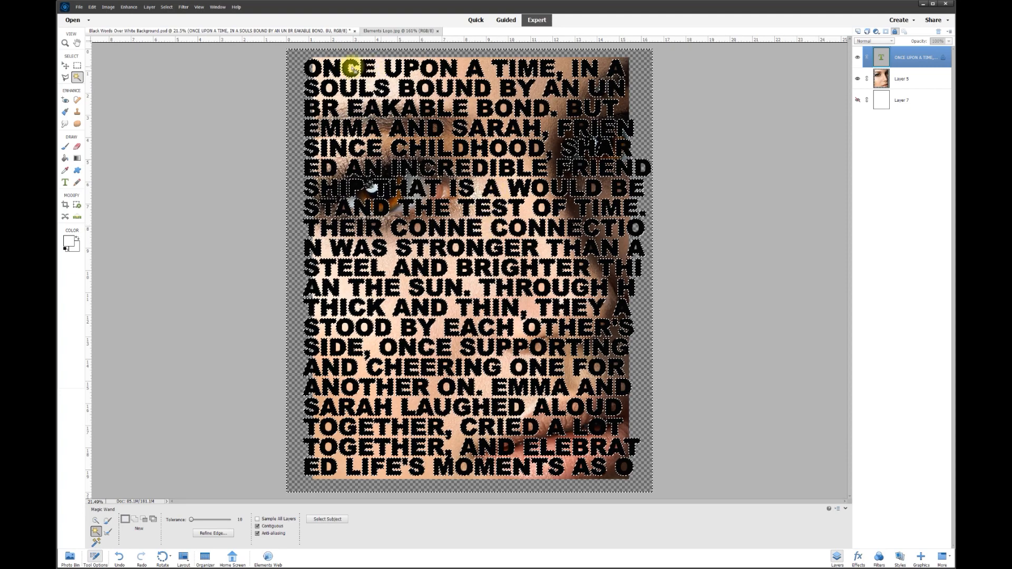
pyautogui.click(620, 224)
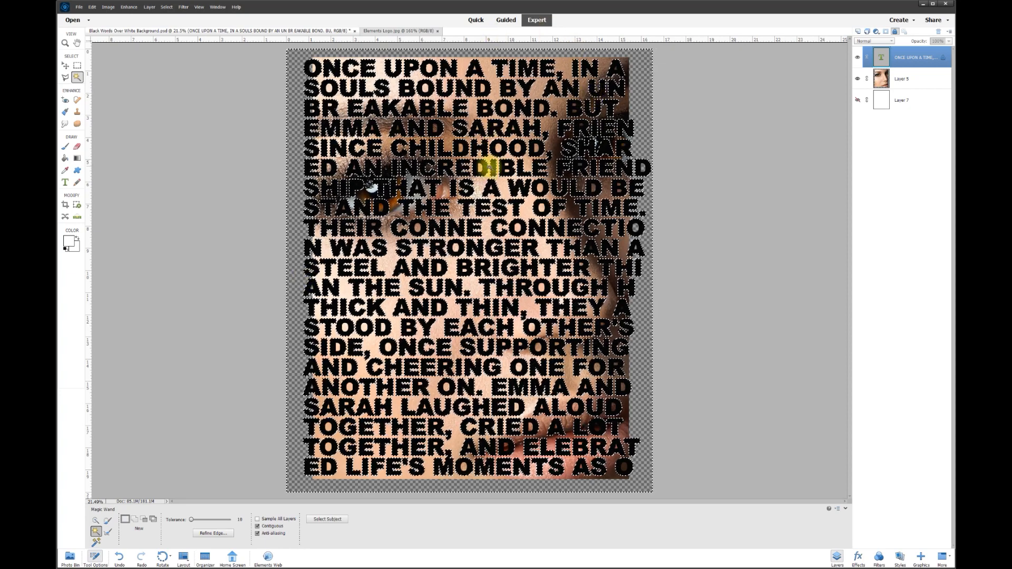
pyautogui.click(905, 83)
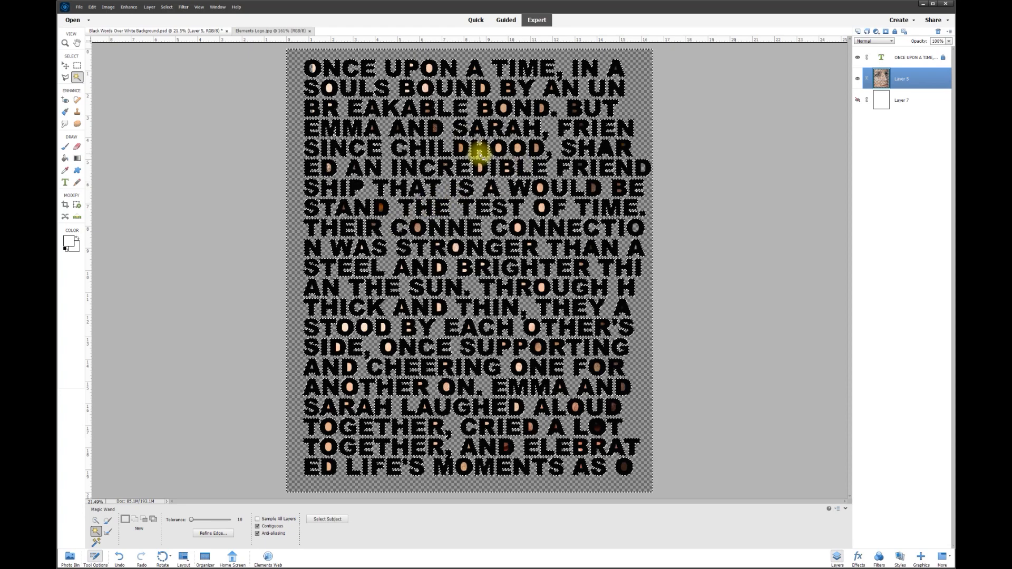
pyautogui.hotkey('ctrl', 'd')
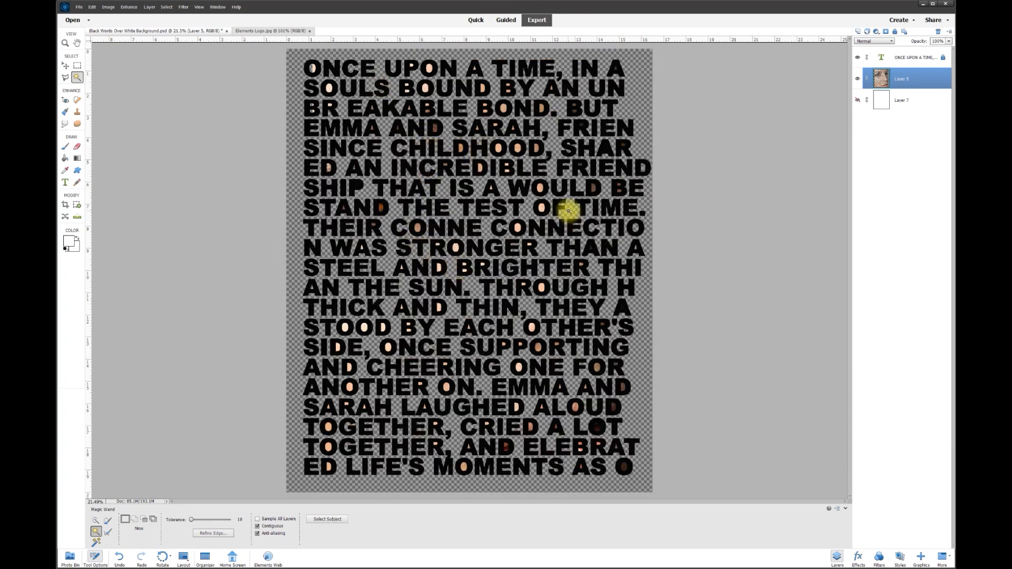
# - Preview the photo-filled letters with the text layer hidden, turn on the white Layer 7 and show the text layer again
pyautogui.click(858, 58)
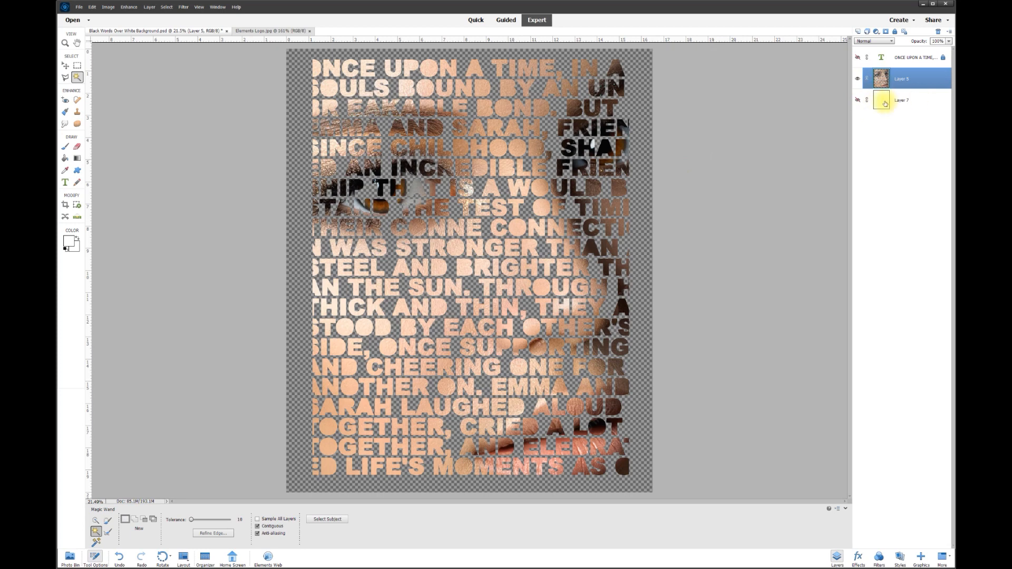
pyautogui.click(858, 100)
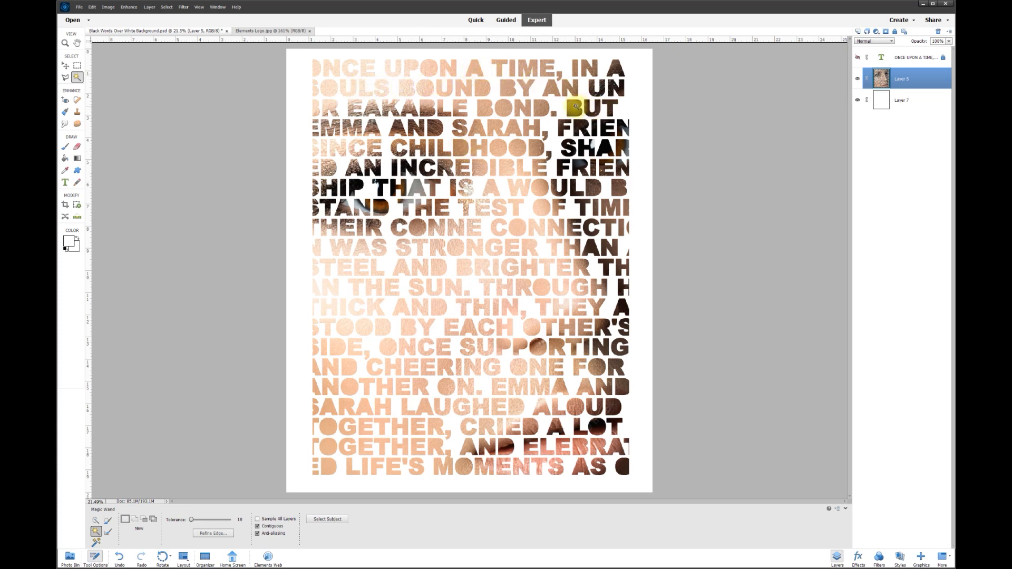
pyautogui.click(857, 58)
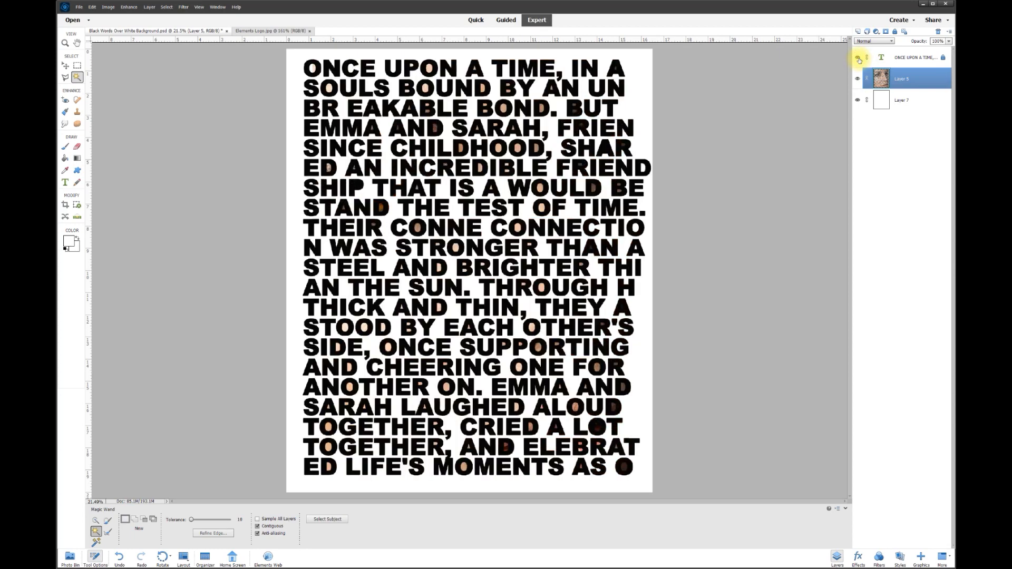
# - Select the enclosed letter openings on the text layer from the first line through "STEEL AND BRIGHTER THI" and delete them from Layer 5
pyautogui.click(908, 59)
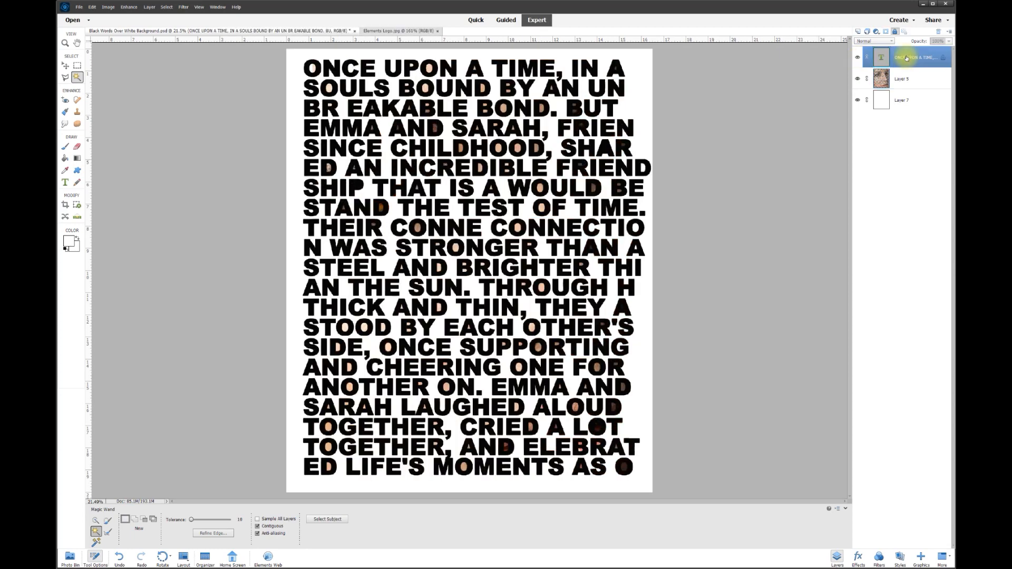
pyautogui.scroll(4, 398, 69)
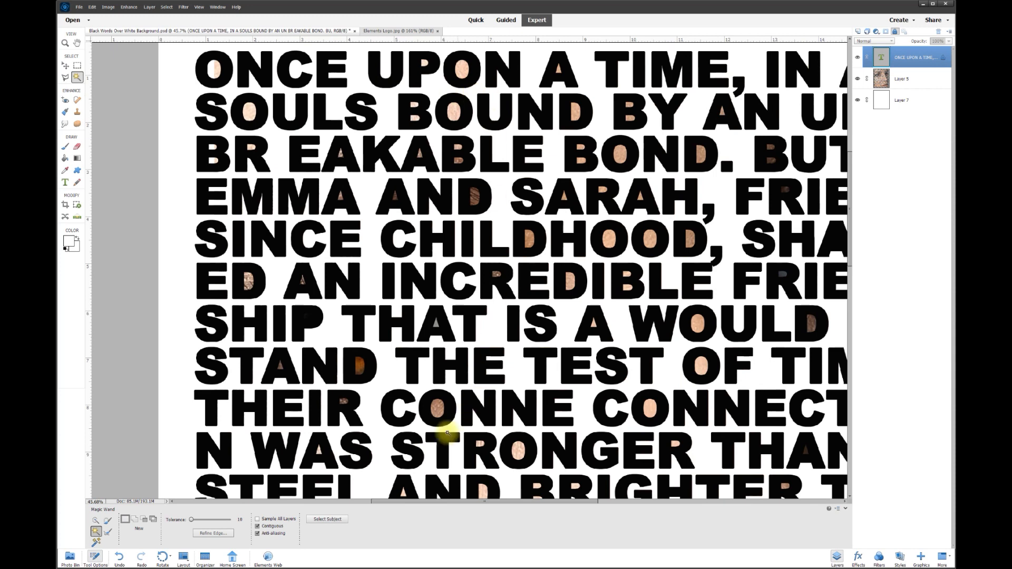
pyautogui.moveTo(420, 501); pyautogui.dragTo(441, 501)
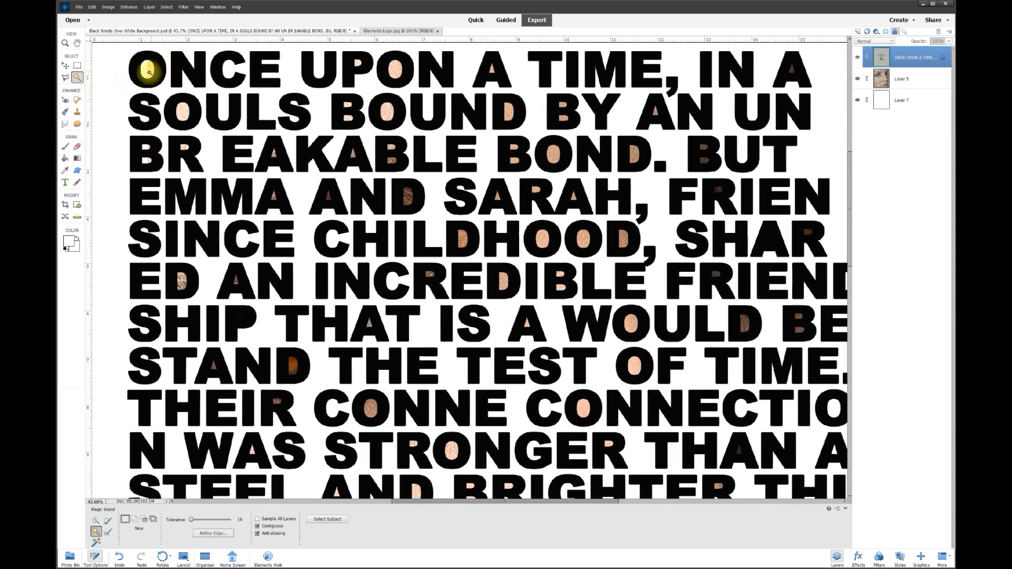
pyautogui.click(148, 74)
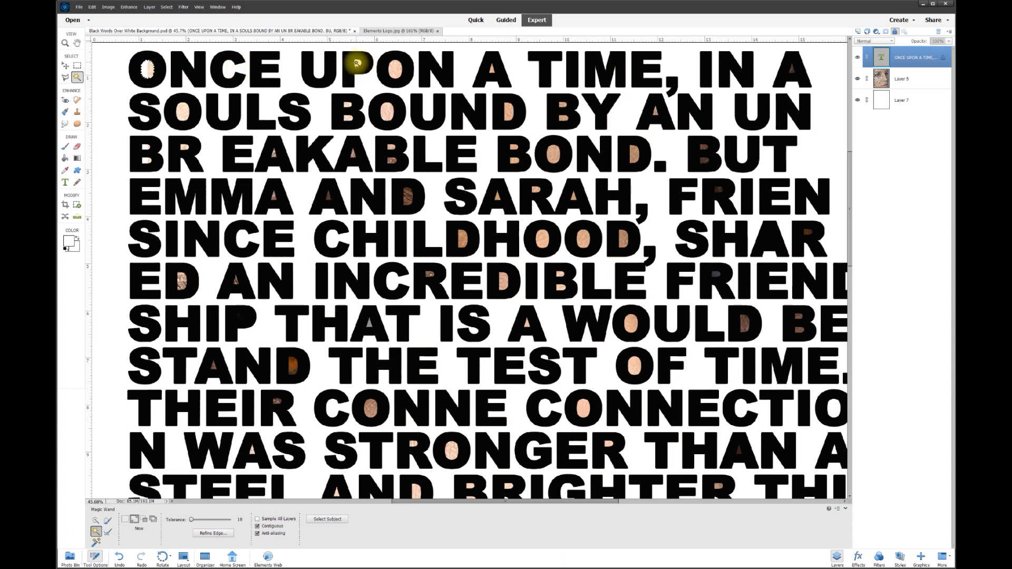
pyautogui.keyDown('shift'); pyautogui.click(397, 72); pyautogui.keyUp('shift')
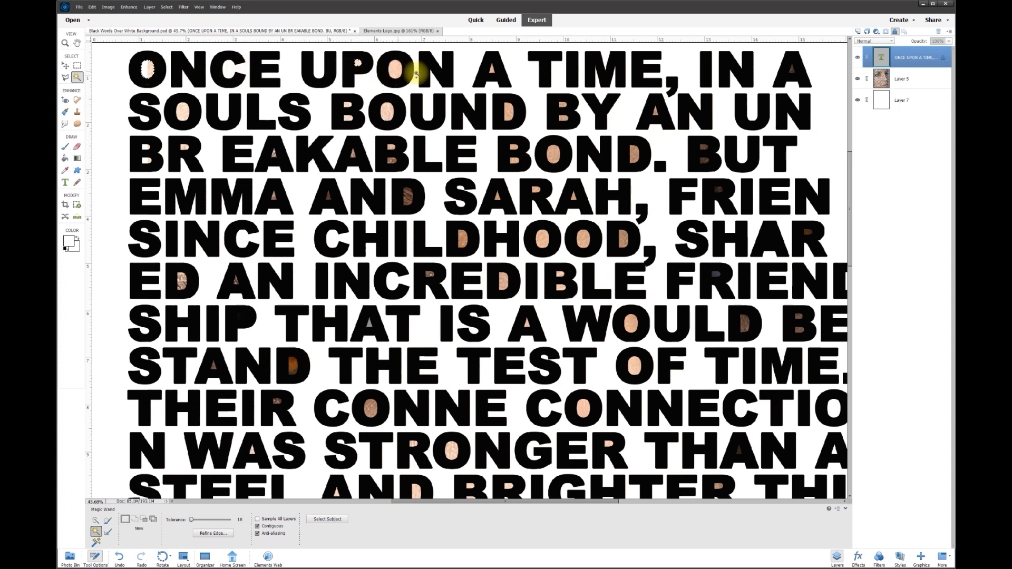
pyautogui.keyDown('shift'); pyautogui.click(492, 70); pyautogui.keyUp('shift')
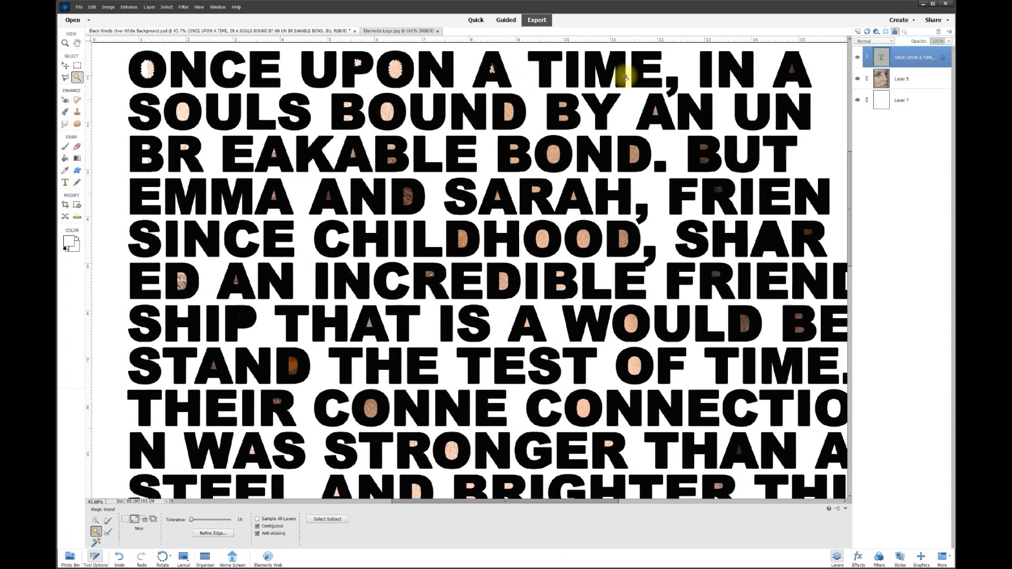
pyautogui.keyDown('shift'); pyautogui.click(792, 70); pyautogui.keyUp('shift')
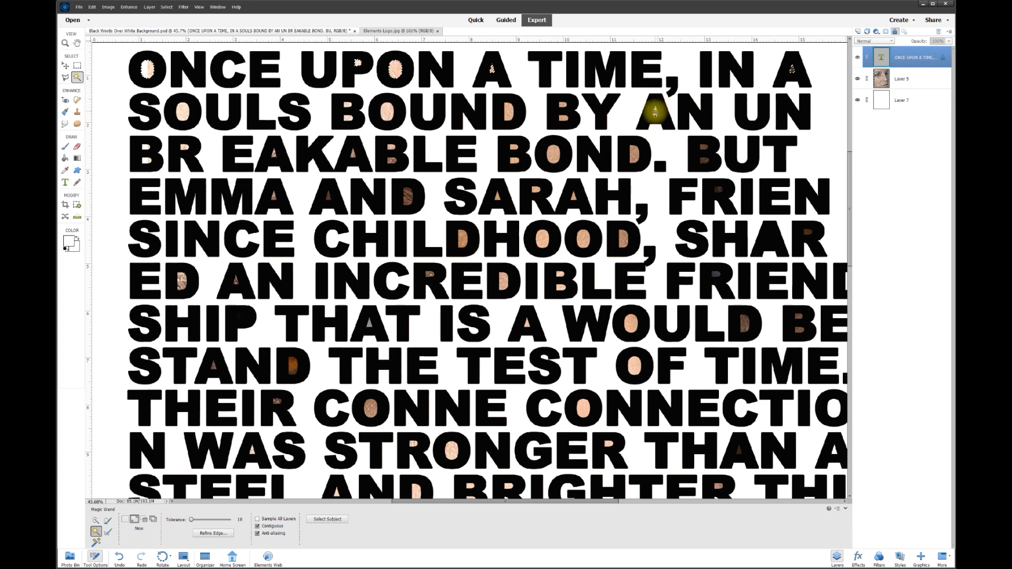
pyautogui.keyDown('shift'); pyautogui.click(655, 112); pyautogui.keyUp('shift')
pyautogui.keyDown('shift'); pyautogui.click(563, 105); pyautogui.keyUp('shift')
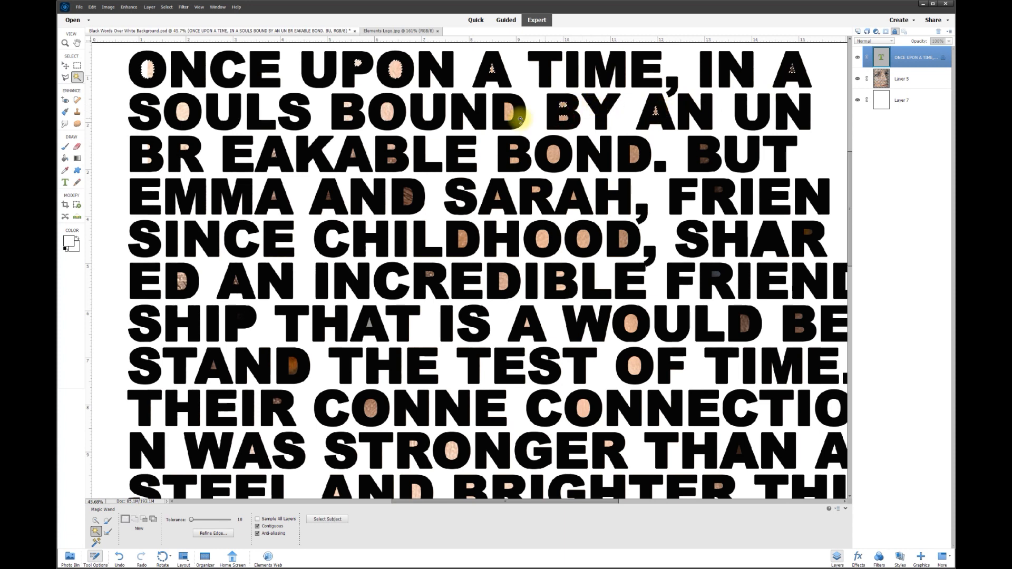
pyautogui.keyDown('shift'); pyautogui.click(508, 113); pyautogui.keyUp('shift')
pyautogui.keyDown('shift'); pyautogui.click(388, 111); pyautogui.keyUp('shift')
pyautogui.keyDown('shift'); pyautogui.click(345, 104); pyautogui.keyUp('shift')
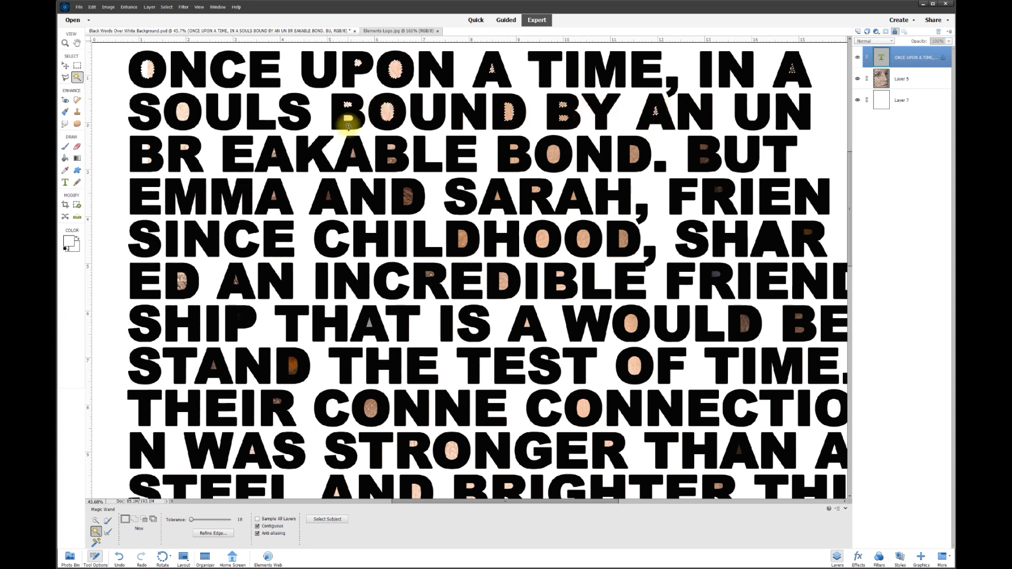
pyautogui.keyDown('shift'); pyautogui.click(346, 119); pyautogui.keyUp('shift')
pyautogui.keyDown('shift'); pyautogui.click(183, 112); pyautogui.keyUp('shift')
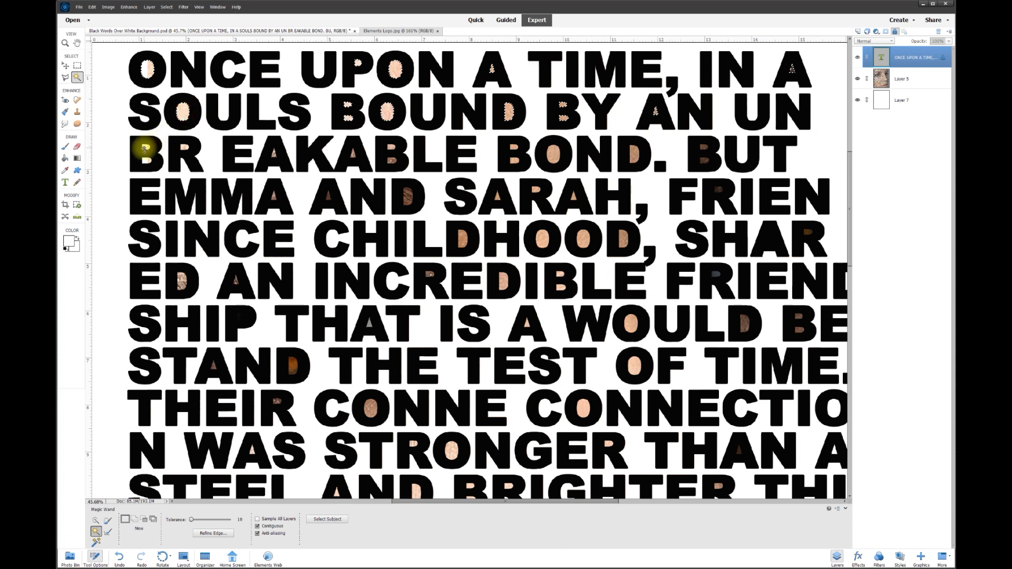
pyautogui.keyDown('shift'); pyautogui.click(146, 148); pyautogui.keyUp('shift')
pyautogui.keyDown('shift'); pyautogui.click(146, 161); pyautogui.keyUp('shift')
pyautogui.keyDown('shift'); pyautogui.click(274, 154); pyautogui.keyUp('shift')
pyautogui.keyDown('shift'); pyautogui.click(353, 155); pyautogui.keyUp('shift')
pyautogui.keyDown('shift'); pyautogui.click(392, 149); pyautogui.keyUp('shift')
pyautogui.keyDown('shift'); pyautogui.click(392, 160); pyautogui.keyUp('shift')
pyautogui.keyDown('shift'); pyautogui.click(513, 148); pyautogui.keyUp('shift')
pyautogui.keyDown('shift'); pyautogui.click(515, 161); pyautogui.keyUp('shift')
pyautogui.keyDown('shift'); pyautogui.click(634, 155); pyautogui.keyUp('shift')
pyautogui.keyDown('shift'); pyautogui.click(704, 150); pyautogui.keyUp('shift')
pyautogui.keyDown('shift'); pyautogui.click(718, 190); pyautogui.keyUp('shift')
pyautogui.keyDown('shift'); pyautogui.click(573, 196); pyautogui.keyUp('shift')
pyautogui.keyDown('shift'); pyautogui.click(498, 196); pyautogui.keyUp('shift')
pyautogui.keyDown('shift'); pyautogui.click(410, 198); pyautogui.keyUp('shift')
pyautogui.keyDown('shift'); pyautogui.click(328, 196); pyautogui.keyUp('shift')
pyautogui.keyDown('shift'); pyautogui.click(274, 197); pyautogui.keyUp('shift')
pyautogui.keyDown('shift'); pyautogui.click(463, 239); pyautogui.keyUp('shift')
pyautogui.keyDown('shift'); pyautogui.click(542, 239); pyautogui.keyUp('shift')
pyautogui.keyDown('shift'); pyautogui.click(583, 239); pyautogui.keyUp('shift')
pyautogui.keyDown('shift'); pyautogui.click(623, 239); pyautogui.keyUp('shift')
pyautogui.keyDown('shift'); pyautogui.click(808, 232); pyautogui.keyUp('shift')
pyautogui.keyDown('shift'); pyautogui.click(716, 274); pyautogui.keyUp('shift')
pyautogui.hscroll(1, 707, 272)
pyautogui.keyDown('shift'); pyautogui.click(832, 281); pyautogui.keyUp('shift')
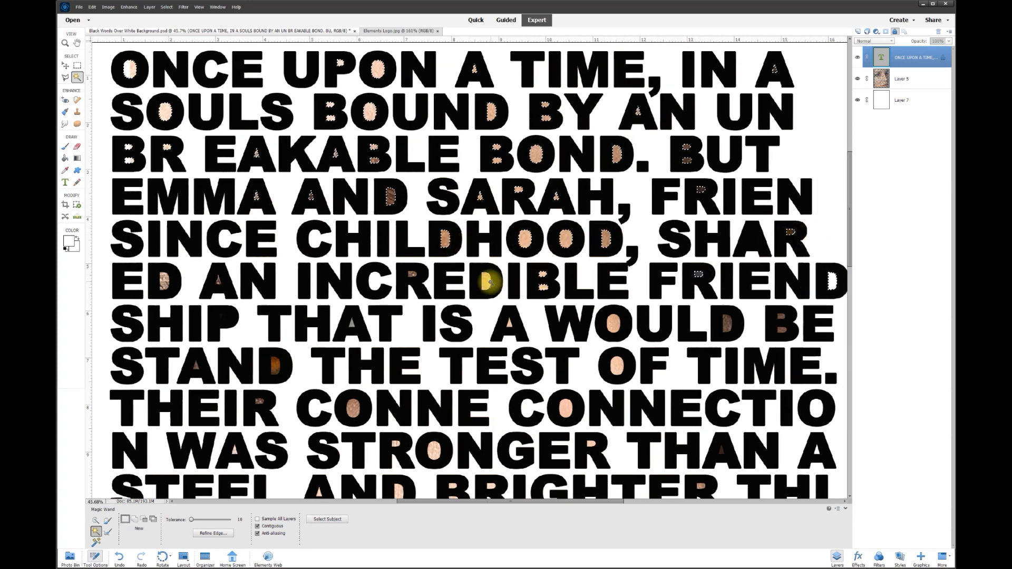
pyautogui.keyDown('shift'); pyautogui.click(223, 316); pyautogui.keyUp('shift')
pyautogui.keyDown('shift'); pyautogui.click(352, 323); pyautogui.keyUp('shift')
pyautogui.keyDown('shift'); pyautogui.click(611, 323); pyautogui.keyUp('shift')
pyautogui.keyDown('shift'); pyautogui.click(618, 363); pyautogui.keyUp('shift')
pyautogui.keyDown('shift'); pyautogui.click(196, 366); pyautogui.keyUp('shift')
pyautogui.keyDown('shift'); pyautogui.click(354, 408); pyautogui.keyUp('shift')
pyautogui.keyDown('shift'); pyautogui.click(816, 409); pyautogui.keyUp('shift')
pyautogui.keyDown('shift'); pyautogui.click(722, 451); pyautogui.keyUp('shift')
pyautogui.keyDown('shift'); pyautogui.click(319, 489); pyautogui.keyUp('shift')
pyautogui.keyDown('shift'); pyautogui.click(452, 482); pyautogui.keyUp('shift')
pyautogui.keyDown('shift'); pyautogui.click(700, 485); pyautogui.keyUp('shift')
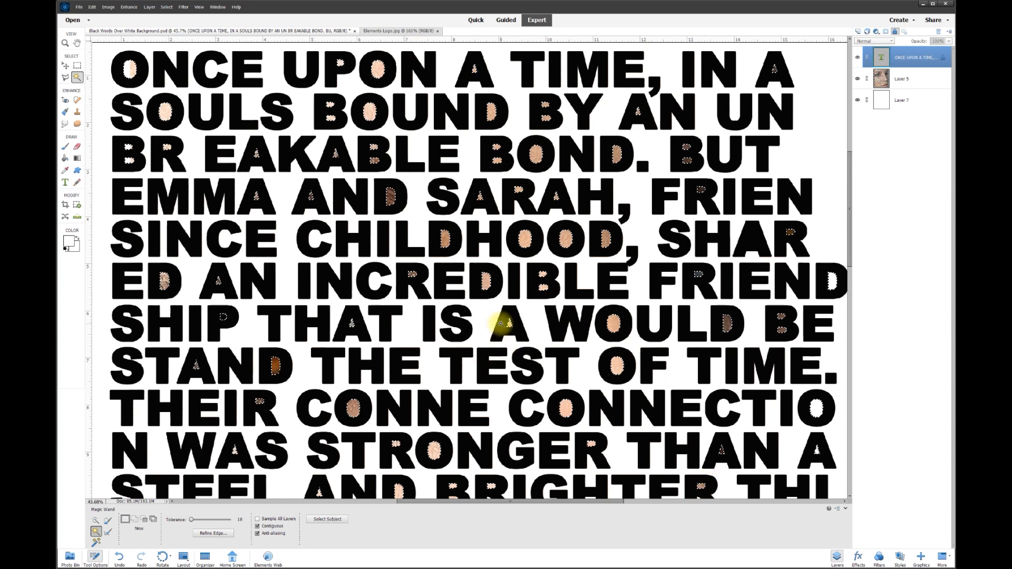
pyautogui.click(908, 84)
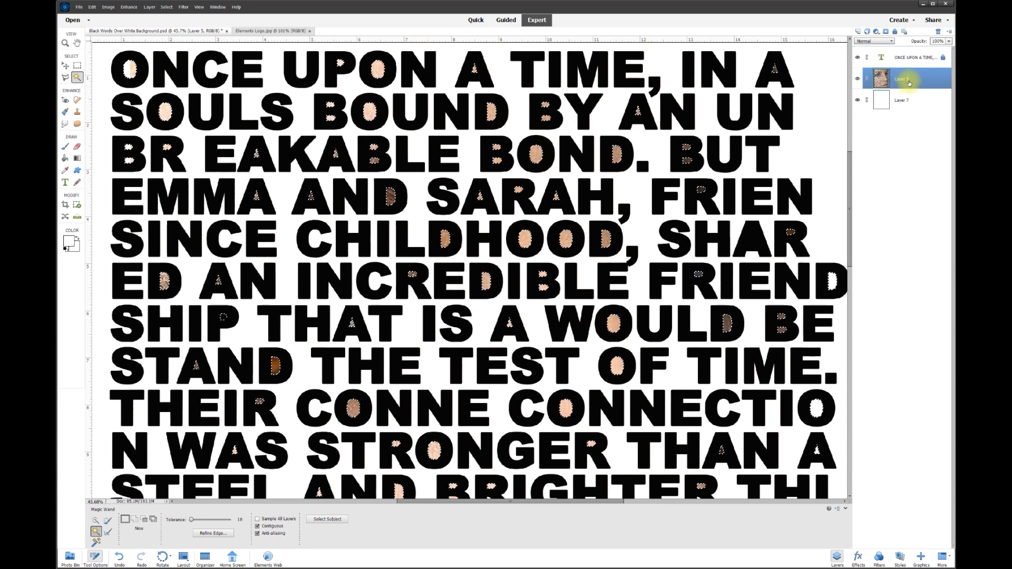
pyautogui.press('Delete')
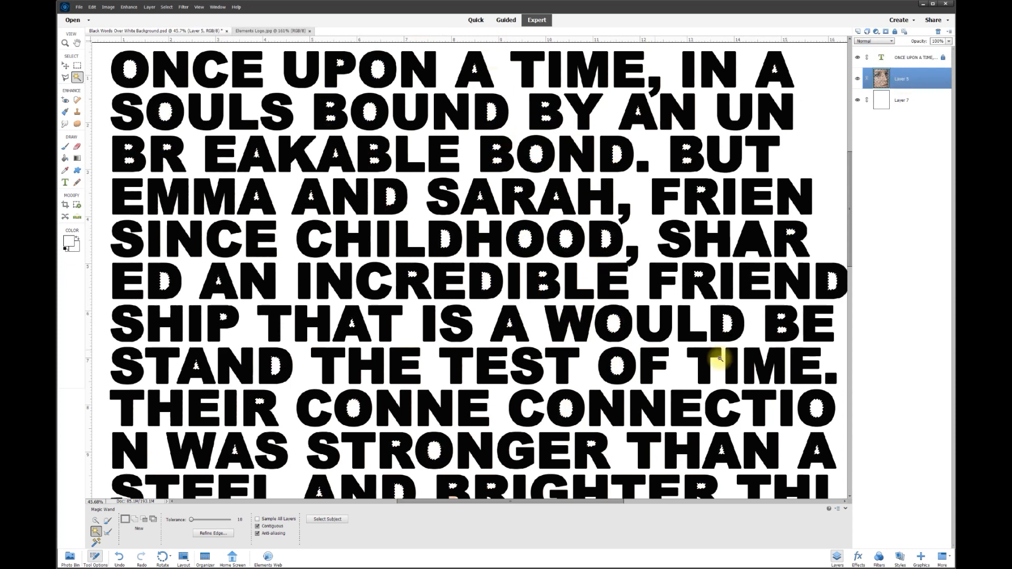
# - Select the remaining enclosed letter openings down to "ED LIFE'S MOMENTS AS O" on the text layer, delete them from Layer 5 and deselect
pyautogui.moveTo(851, 232); pyautogui.dragTo(855, 337)
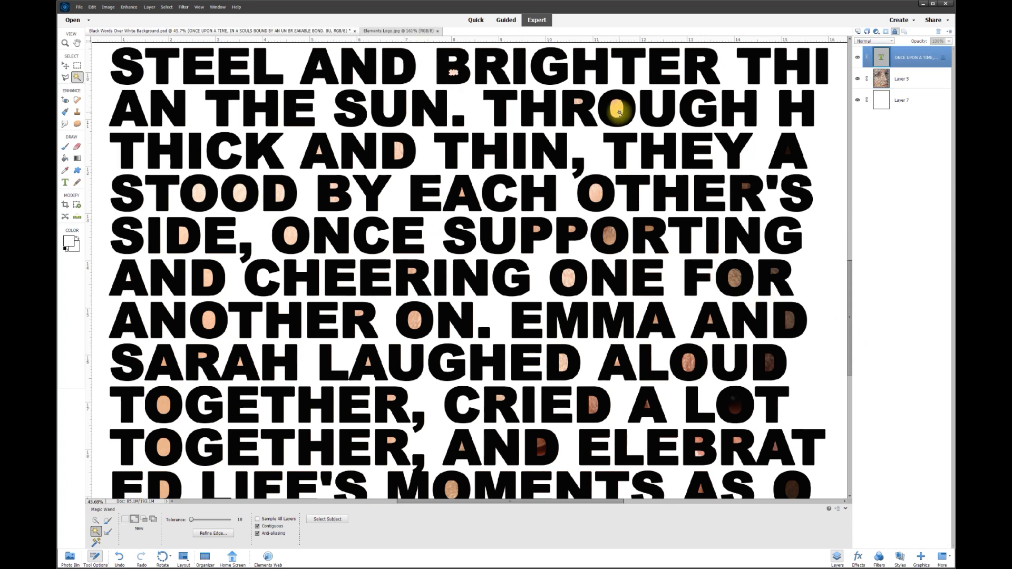
pyautogui.keyDown('shift'); pyautogui.click(617, 111); pyautogui.keyUp('shift')
pyautogui.keyDown('shift'); pyautogui.click(128, 111); pyautogui.keyUp('shift')
pyautogui.keyDown('shift'); pyautogui.click(319, 152); pyautogui.keyUp('shift')
pyautogui.keyDown('shift'); pyautogui.click(399, 151); pyautogui.keyUp('shift')
pyautogui.keyDown('shift'); pyautogui.click(596, 194); pyautogui.keyUp('shift')
pyautogui.keyDown('shift'); pyautogui.click(333, 200); pyautogui.keyUp('shift')
pyautogui.keyDown('shift'); pyautogui.click(240, 193); pyautogui.keyUp('shift')
pyautogui.keyDown('shift'); pyautogui.click(293, 235); pyautogui.keyUp('shift')
pyautogui.keyDown('shift'); pyautogui.click(738, 275); pyautogui.keyUp('shift')
pyautogui.keyDown('shift'); pyautogui.click(411, 269); pyautogui.keyUp('shift')
pyautogui.keyDown('shift'); pyautogui.click(204, 319); pyautogui.keyUp('shift')
pyautogui.keyDown('shift'); pyautogui.click(654, 319); pyautogui.keyUp('shift')
pyautogui.keyDown('shift'); pyautogui.click(789, 321); pyautogui.keyUp('shift')
pyautogui.keyDown('shift'); pyautogui.click(367, 362); pyautogui.keyUp('shift')
pyautogui.keyDown('shift'); pyautogui.click(164, 360); pyautogui.keyUp('shift')
pyautogui.keyDown('shift'); pyautogui.click(393, 399); pyautogui.keyUp('shift')
pyautogui.keyDown('shift'); pyautogui.click(648, 403); pyautogui.keyUp('shift')
pyautogui.keyDown('shift'); pyautogui.click(776, 446); pyautogui.keyUp('shift')
pyautogui.keyDown('shift'); pyautogui.click(698, 442); pyautogui.keyUp('shift')
pyautogui.keyDown('shift'); pyautogui.click(471, 447); pyautogui.keyUp('shift')
pyautogui.keyDown('shift'); pyautogui.click(171, 445); pyautogui.keyUp('shift')
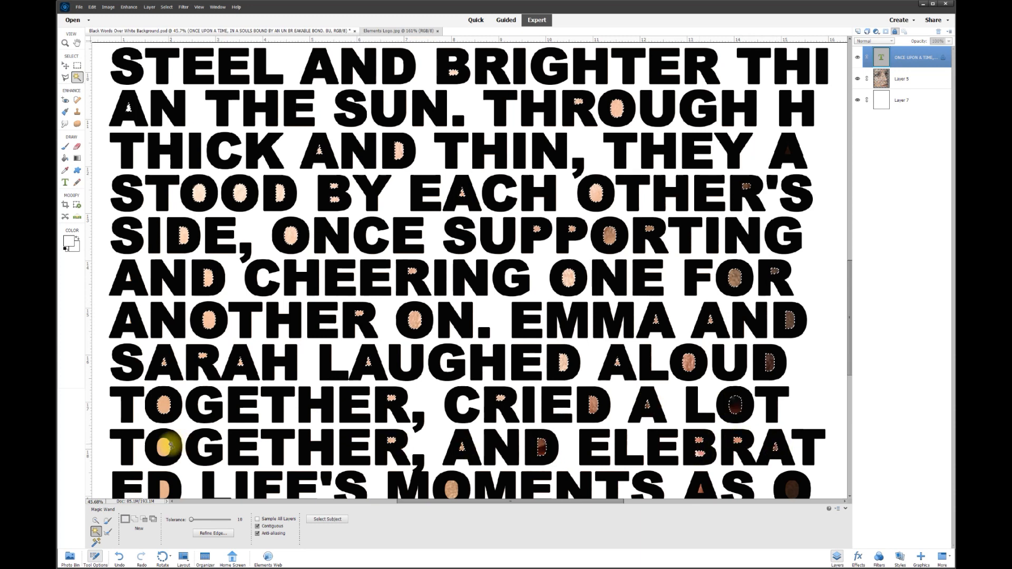
pyautogui.keyDown('shift'); pyautogui.click(796, 487); pyautogui.keyUp('shift')
pyautogui.keyDown('shift'); pyautogui.click(759, 404); pyautogui.keyUp('shift')
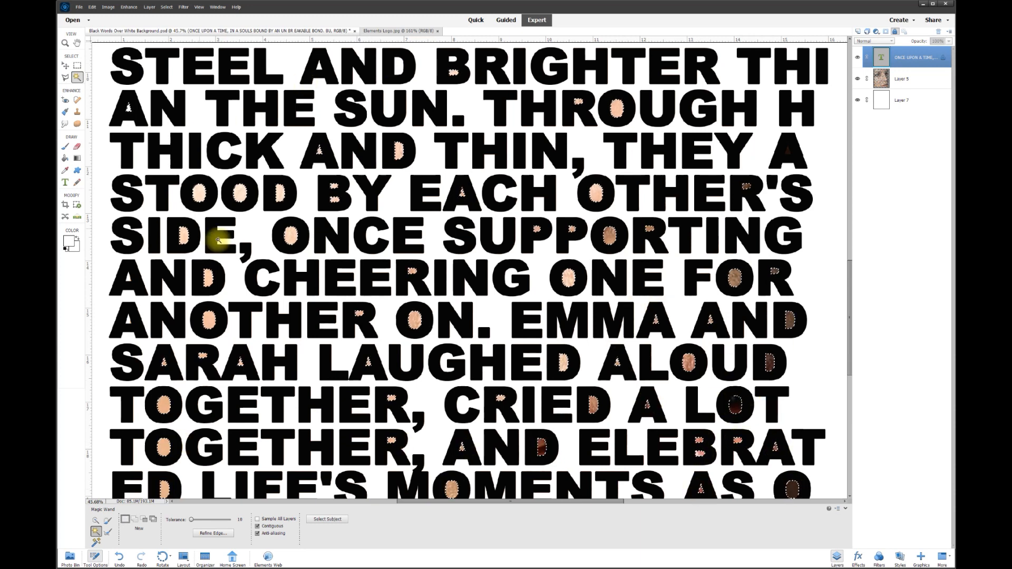
pyautogui.click(906, 82)
pyautogui.press('Delete')
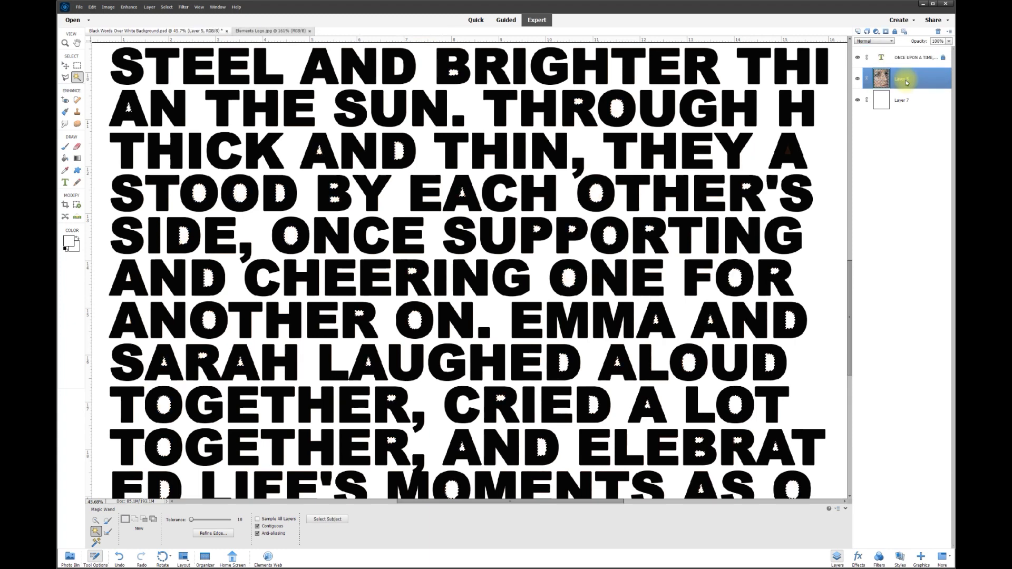
pyautogui.scroll(-3, 553, 271)
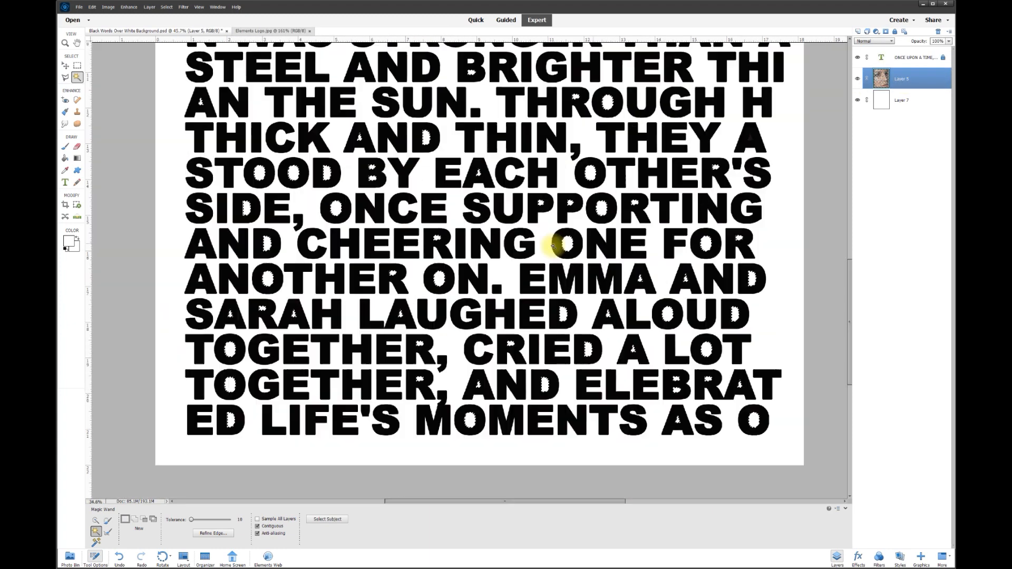
pyautogui.hotkey('ctrl', 'd')
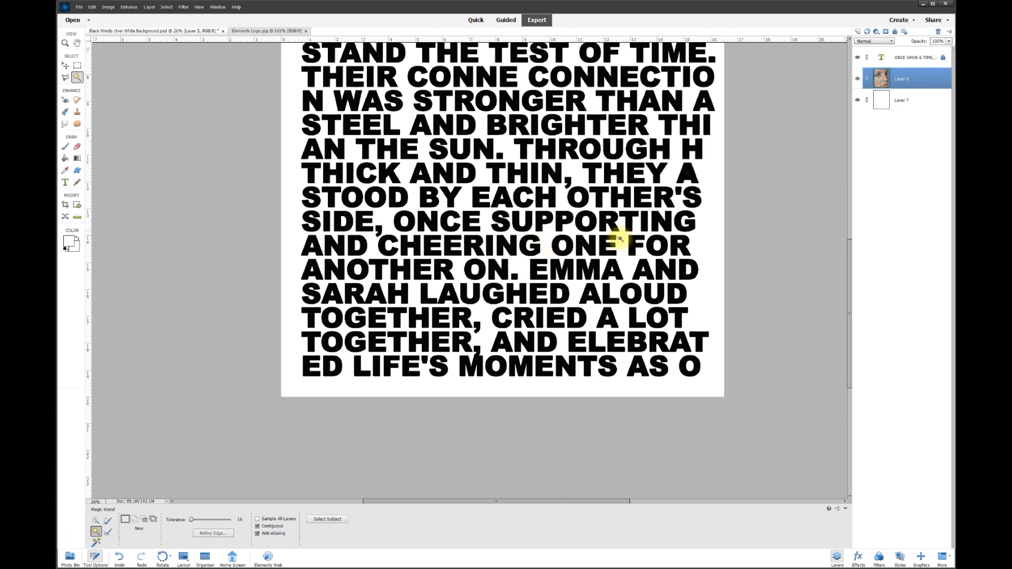
# - Hide the text layer and check the photo-filled letters on the whole page, toggling the white Layer 7 off and on
pyautogui.moveTo(849, 312); pyautogui.dragTo(845, 266)
pyautogui.hotkey('ctrl', '0')
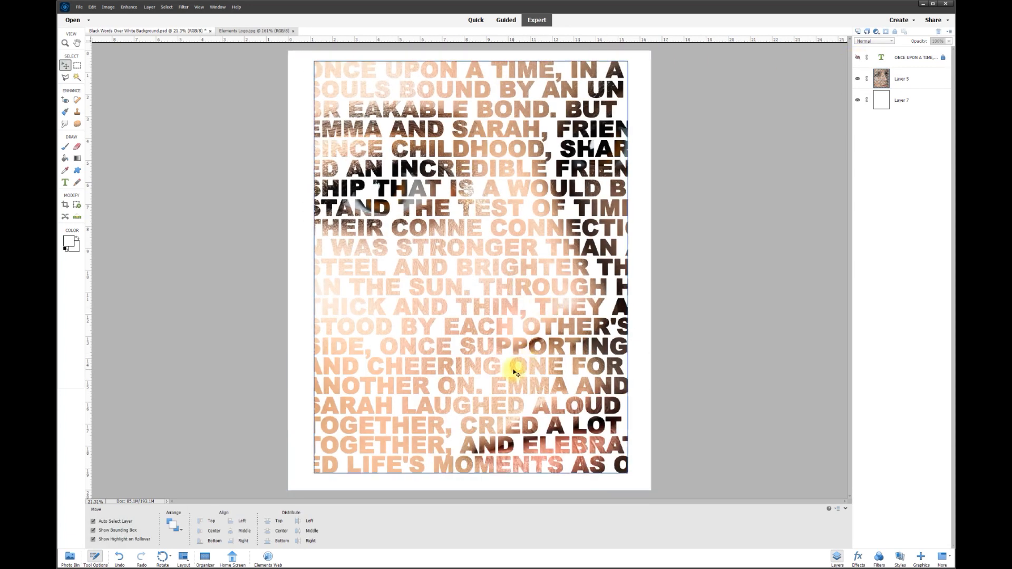
pyautogui.click(907, 84)
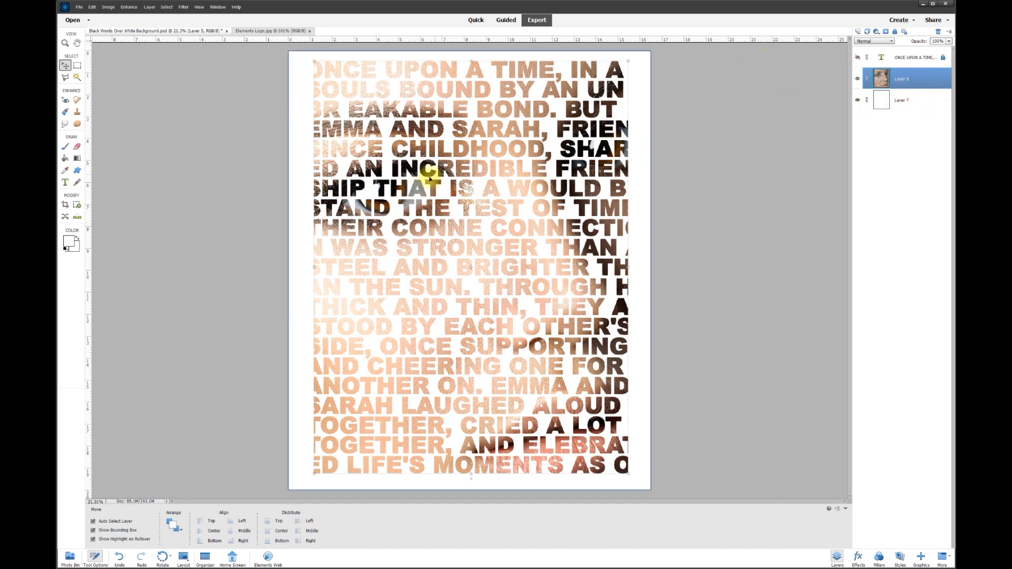
pyautogui.click(906, 103)
pyautogui.click(857, 101)
pyautogui.click(858, 101)
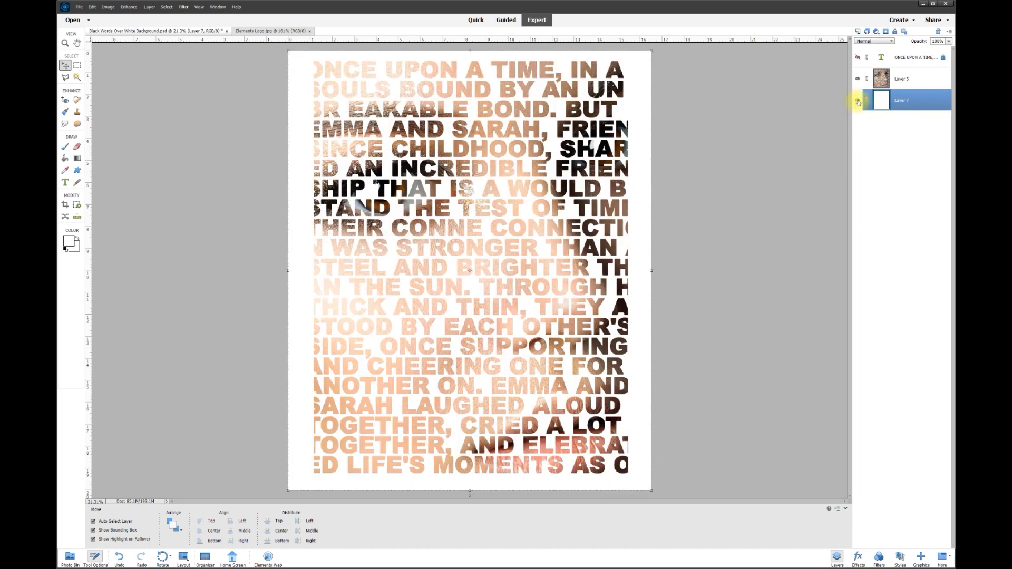
# - Set the foreground color to dark gray #393B40 and fill Layer 7 with it using the Paint Bucket
pyautogui.click(71, 243)
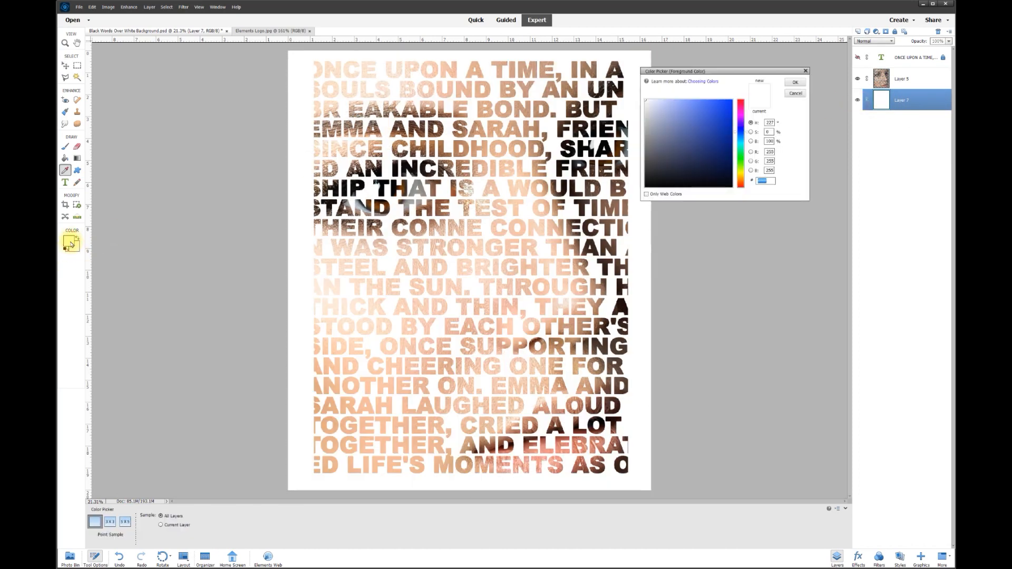
pyautogui.click(650, 149)
pyautogui.moveTo(649, 149); pyautogui.dragTo(645, 167)
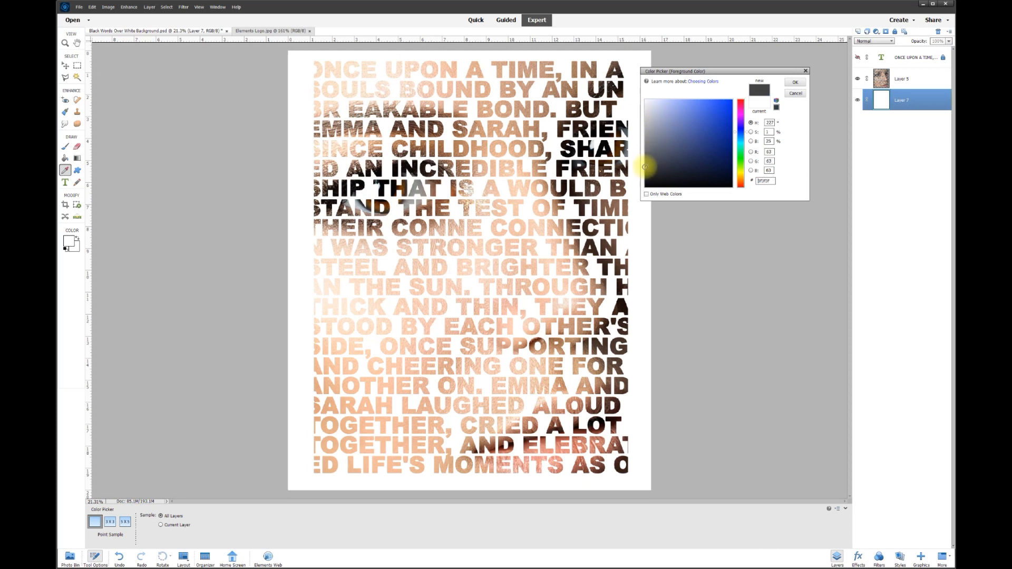
pyautogui.moveTo(648, 152); pyautogui.dragTo(653, 165)
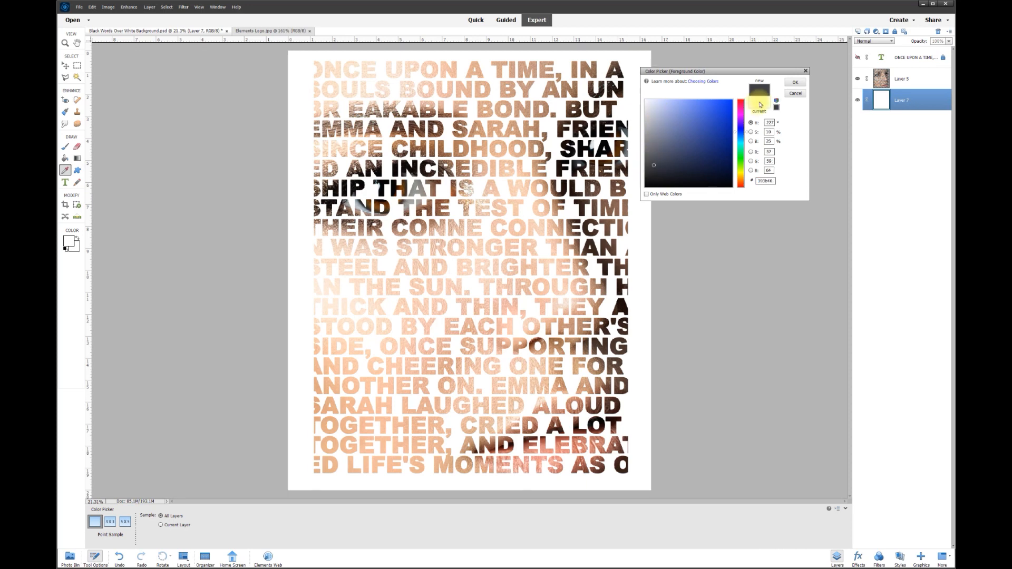
pyautogui.click(791, 83)
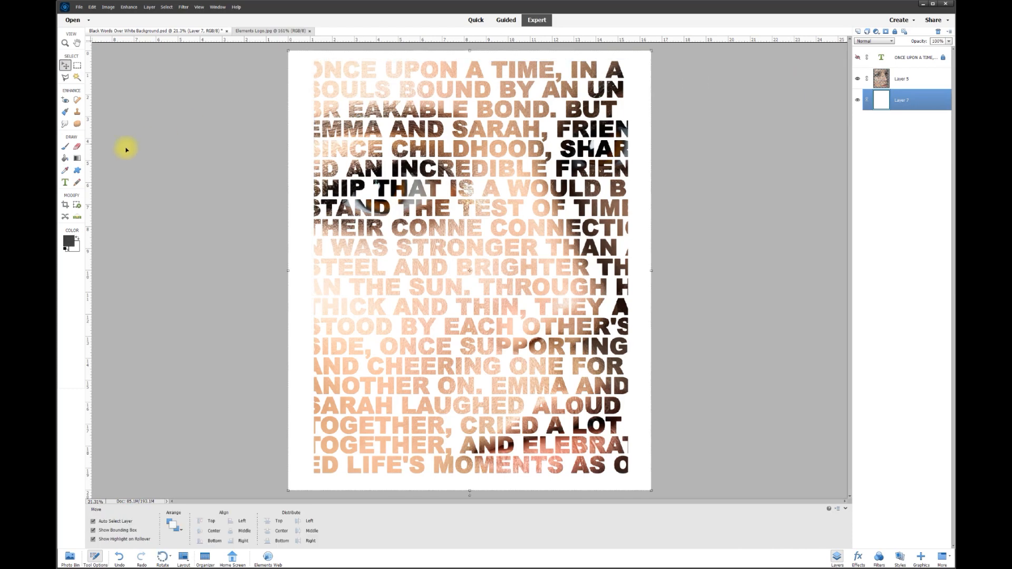
pyautogui.click(65, 157)
pyautogui.click(299, 180)
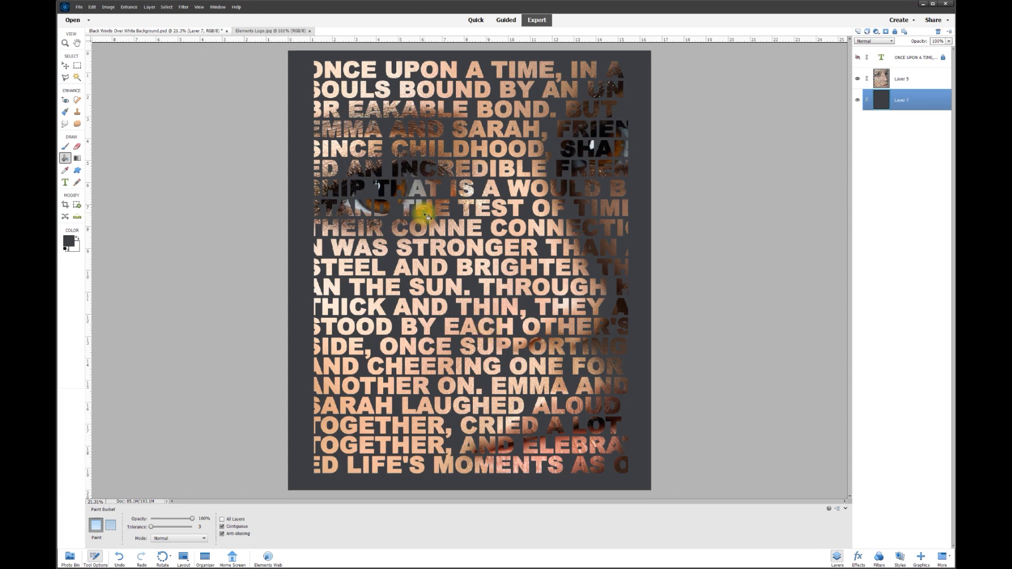
# - Change the foreground color to dark blue #112B8E and fill the background Layer 7 with it
pyautogui.click(68, 241)
pyautogui.click(722, 138)
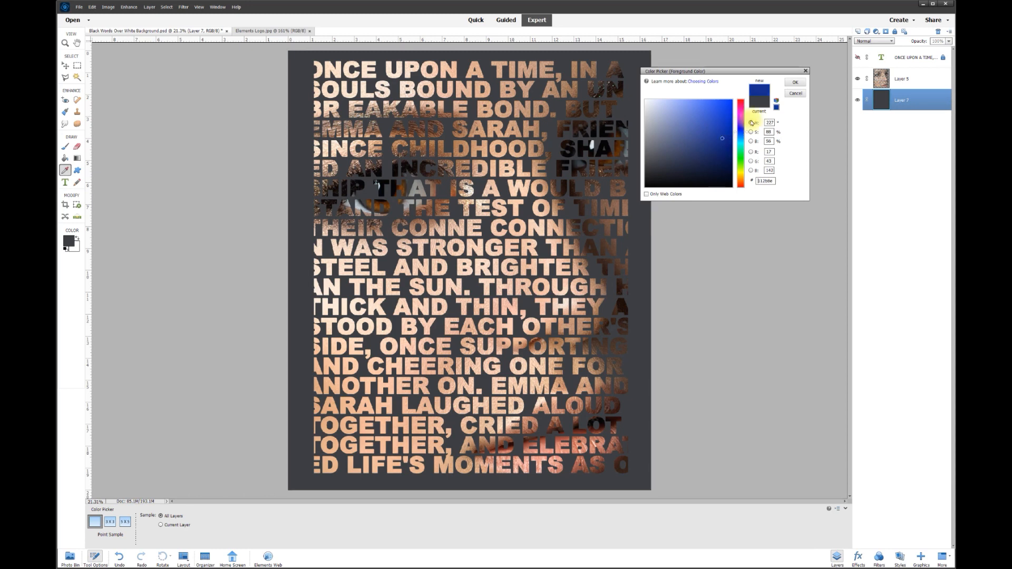
pyautogui.click(795, 82)
pyautogui.press('k')
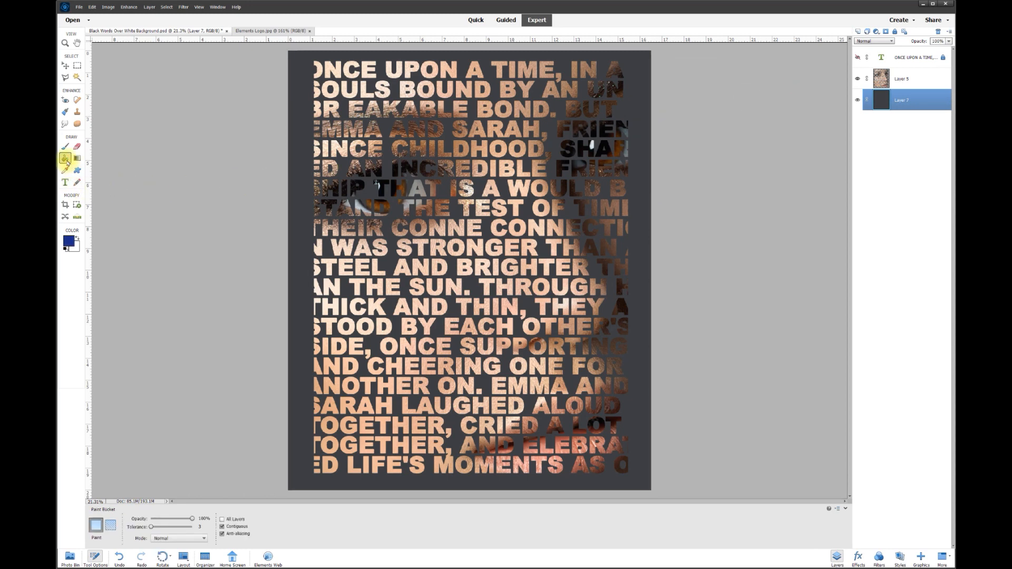
pyautogui.click(302, 196)
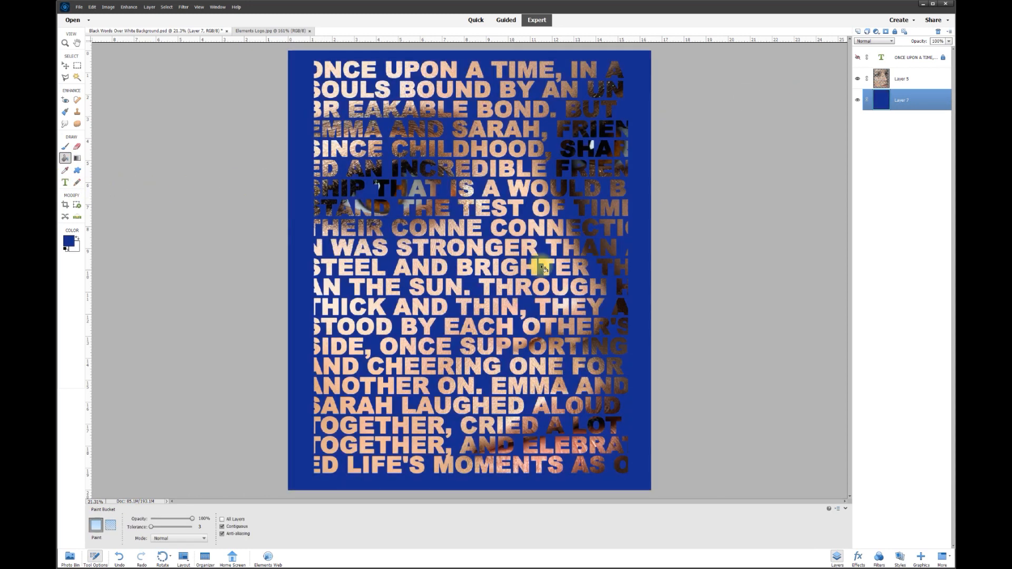
# - Pick a purple foreground color and fill the background Layer 7 with it
pyautogui.click(69, 240)
pyautogui.moveTo(741, 132)
pyautogui.mouseDown()
pyautogui.moveTo(729, 115)
pyautogui.moveTo(727, 127)
pyautogui.mouseUp()
pyautogui.click(790, 87)
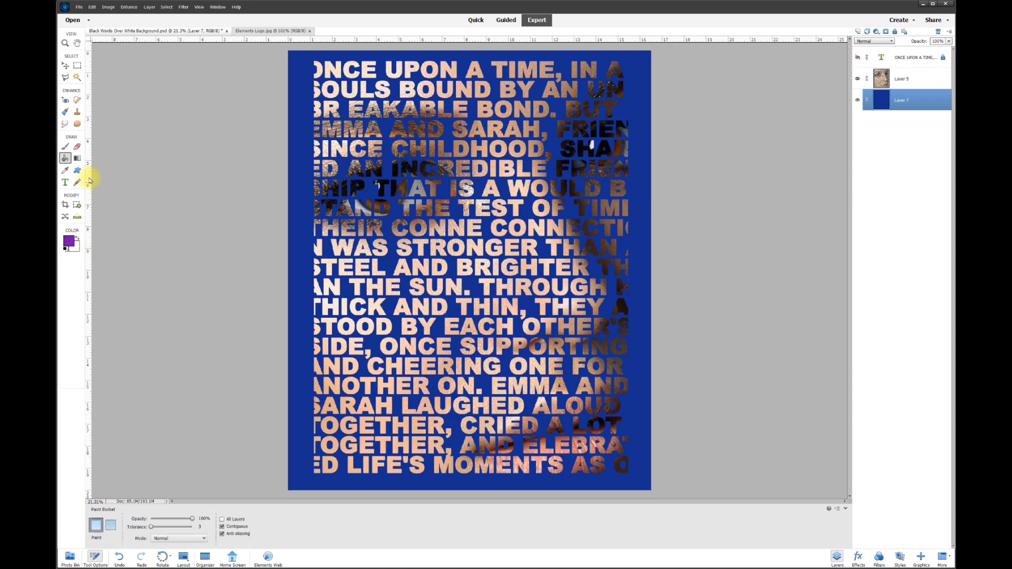
pyautogui.click(306, 198)
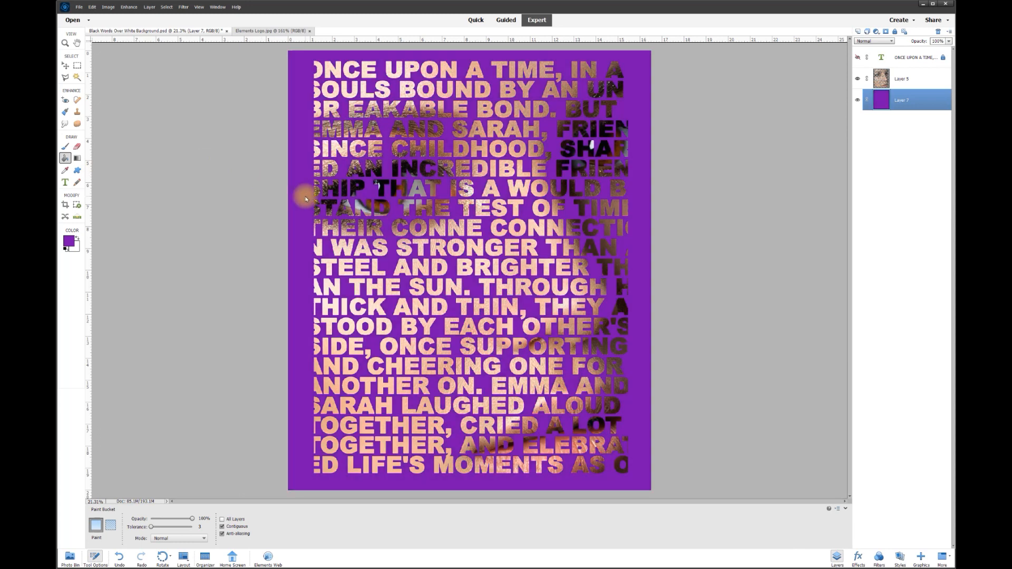
# - Set the foreground color back to a dark gray and refill the background Layer 7 with it
pyautogui.click(69, 244)
pyautogui.click(651, 164)
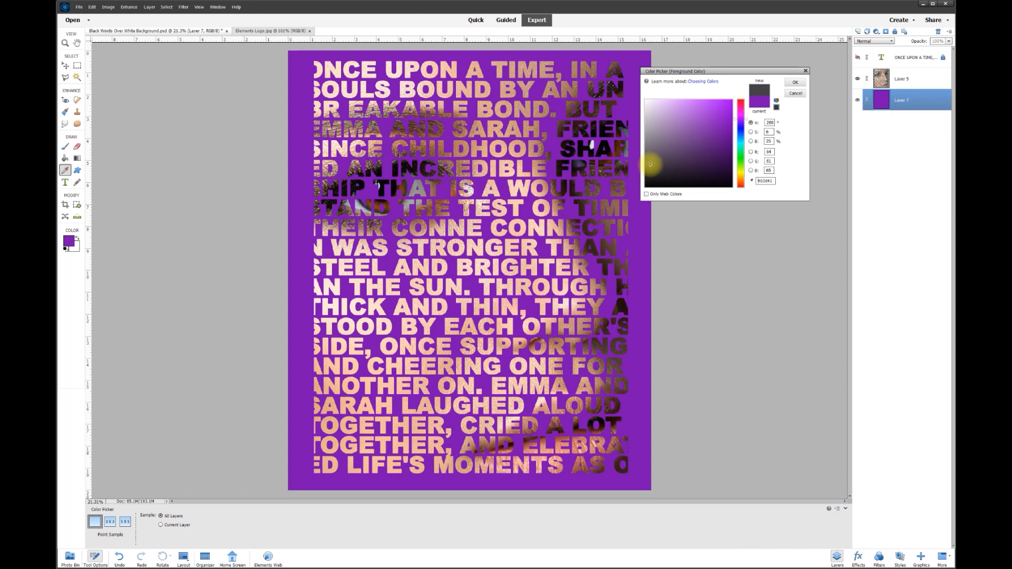
pyautogui.click(795, 83)
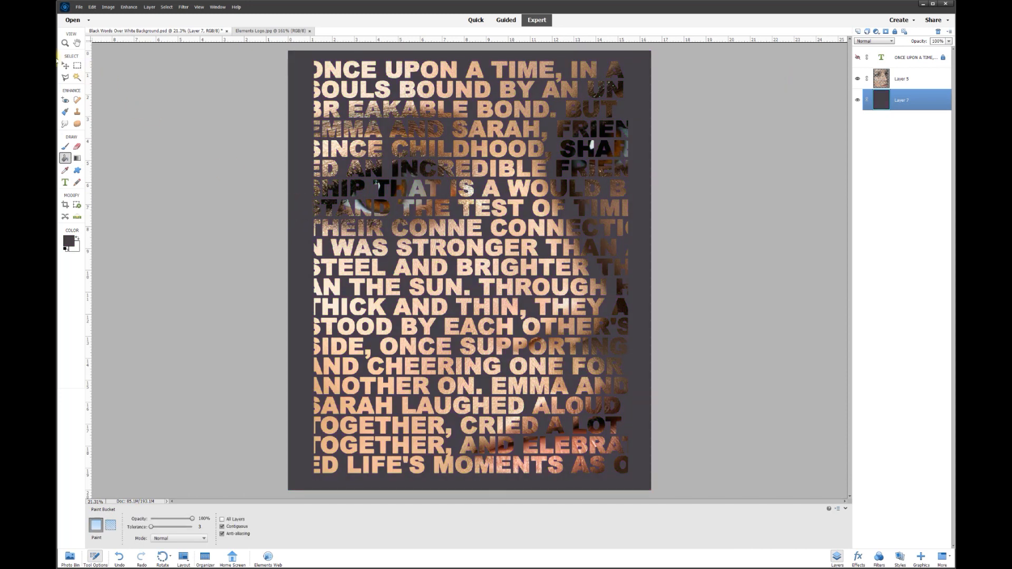
# - Delete the hidden text layer and add a new blank layer above Layer 5
pyautogui.click(65, 66)
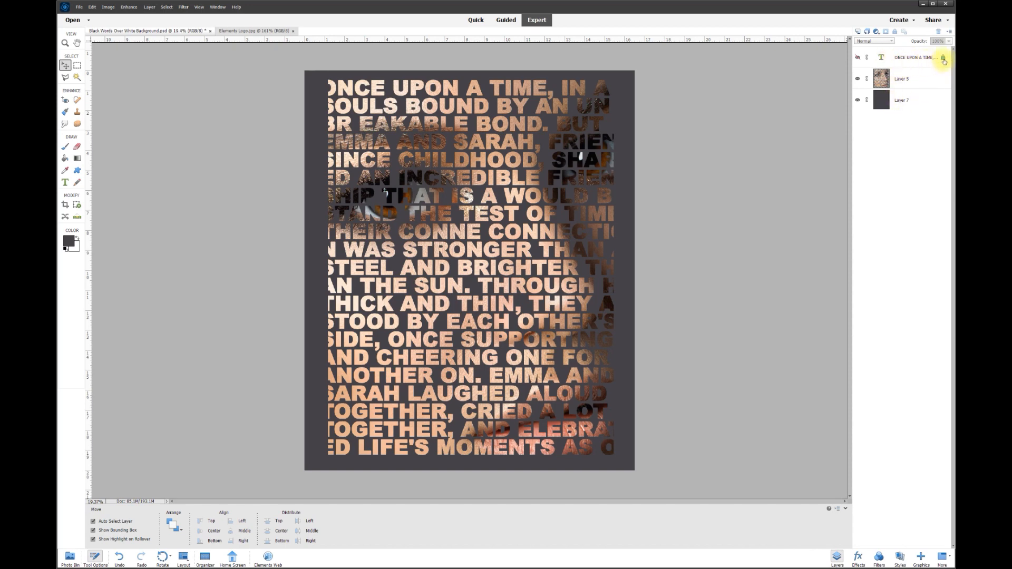
pyautogui.rightClick(912, 58)
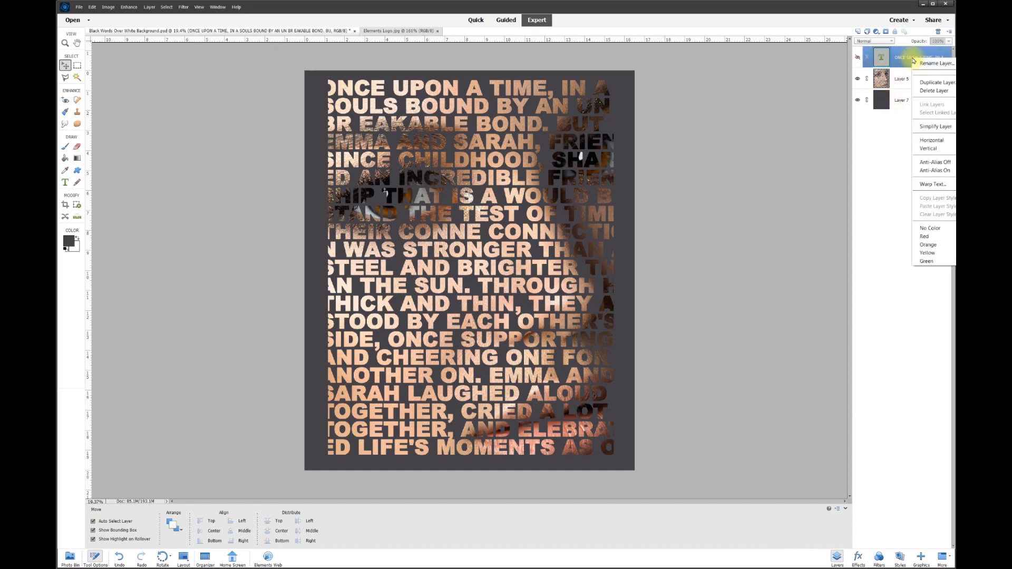
pyautogui.click(933, 91)
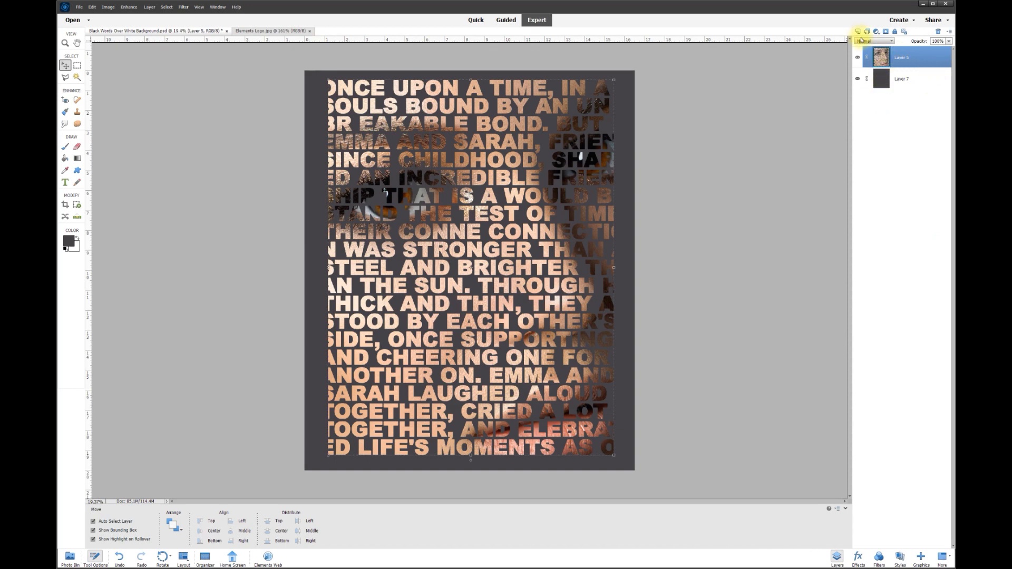
pyautogui.click(857, 32)
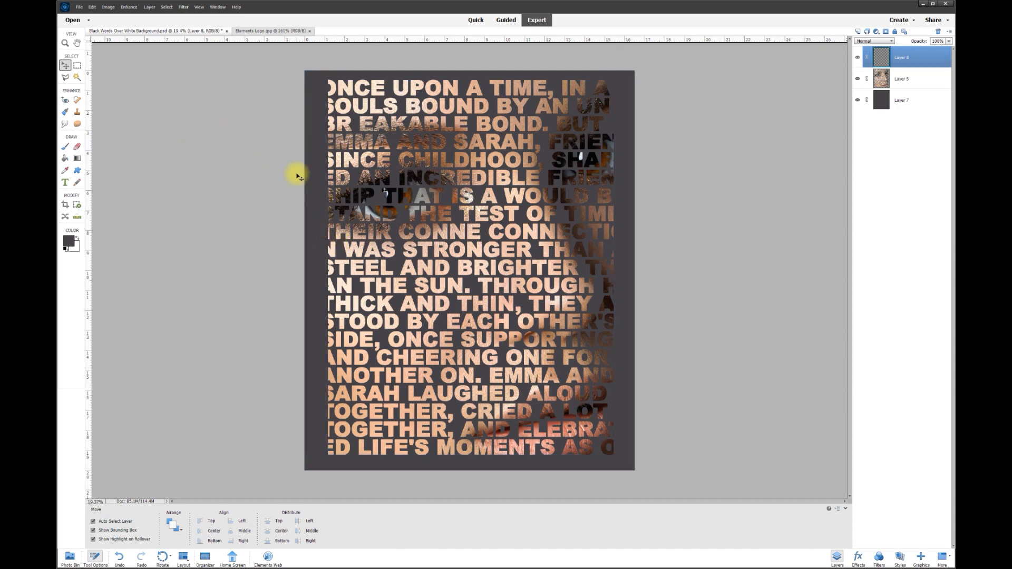
pyautogui.click(267, 185)
pyautogui.scroll(-1, 273, 187)
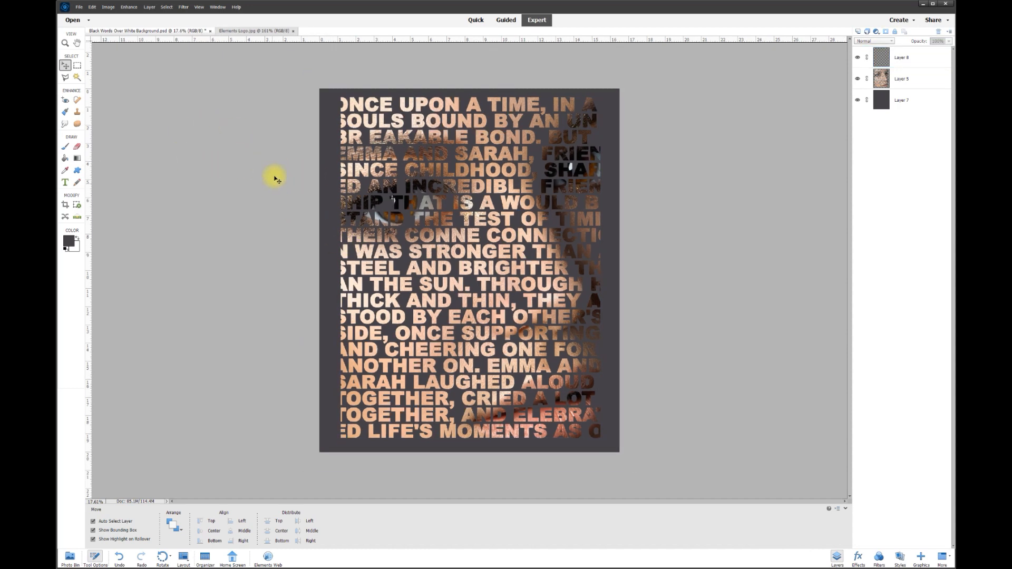
# - Paint a soft white border along all four page edges on the new blank layer with a 900 px soft brush
pyautogui.click(70, 243)
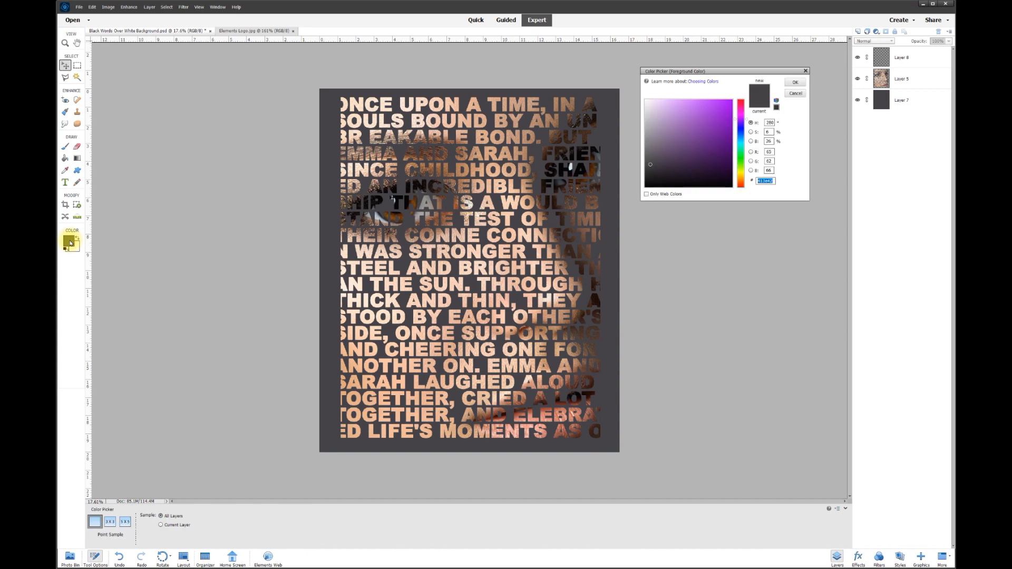
pyautogui.click(658, 107)
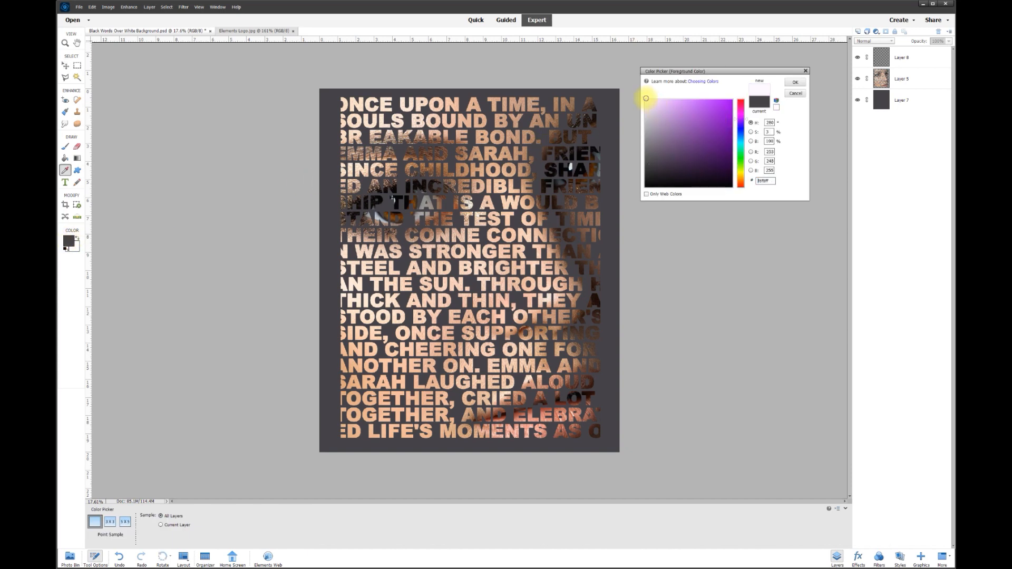
pyautogui.click(798, 86)
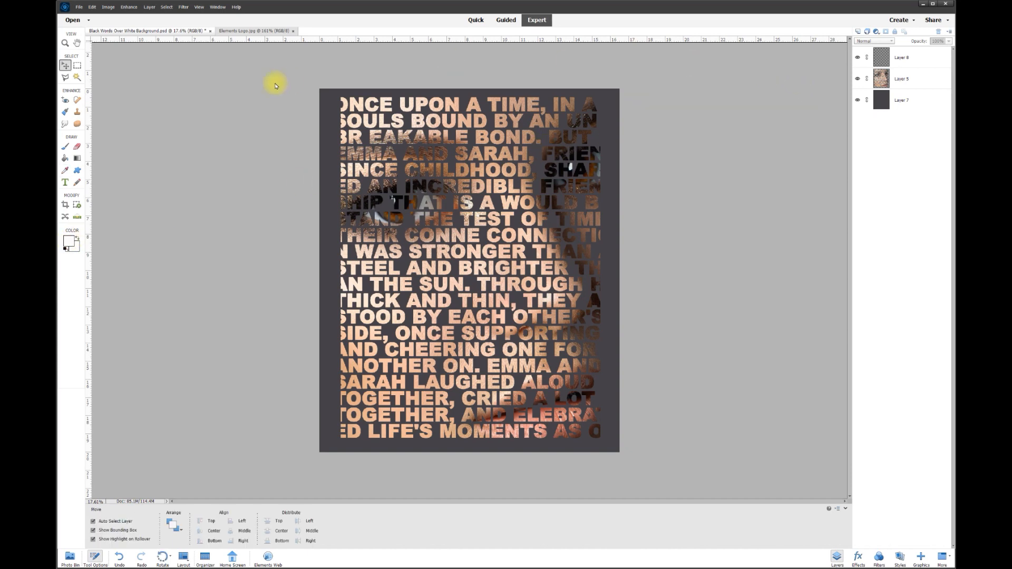
pyautogui.click(64, 146)
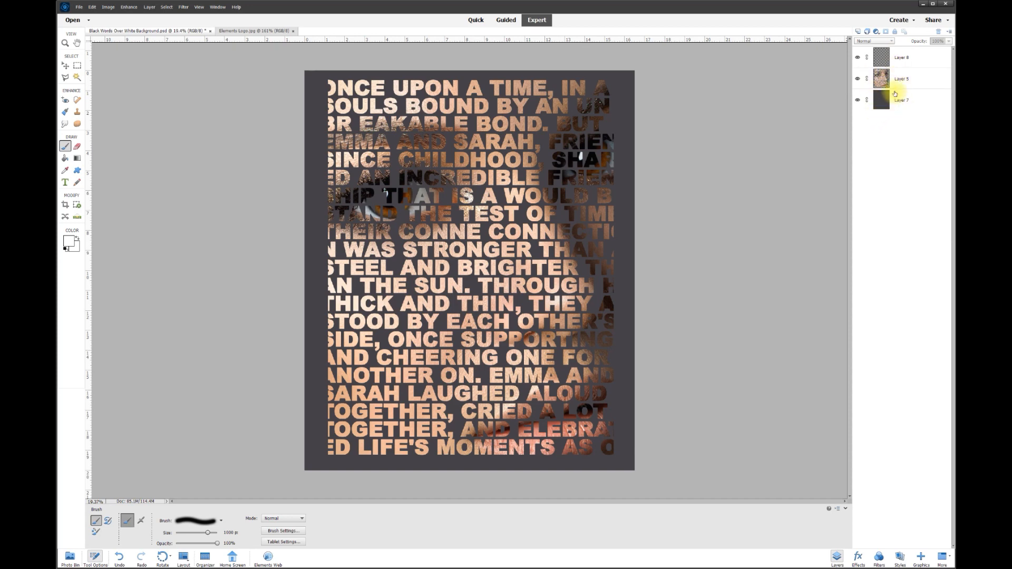
pyautogui.click(907, 60)
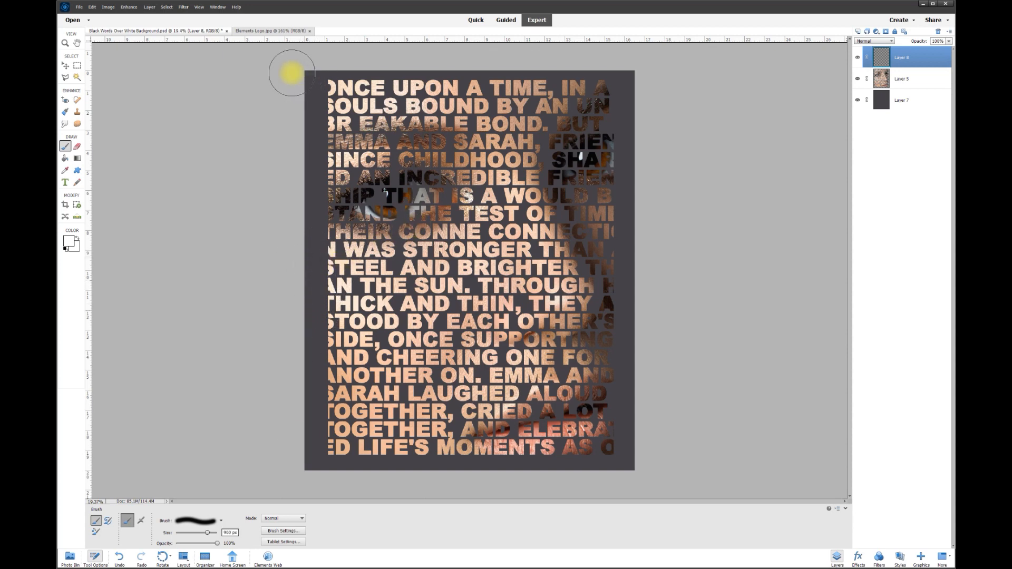
pyautogui.press('[')
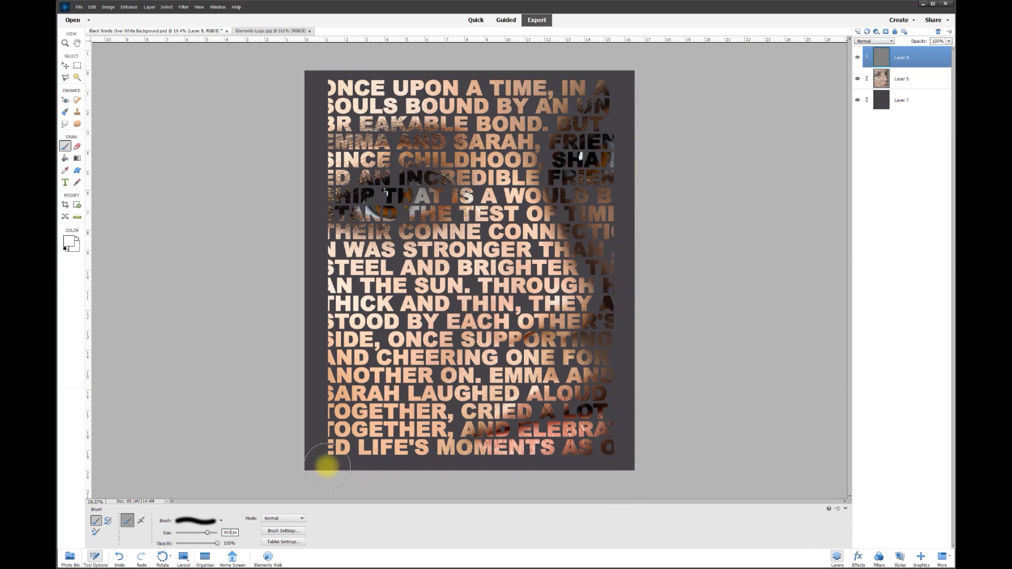
pyautogui.click(305, 70)
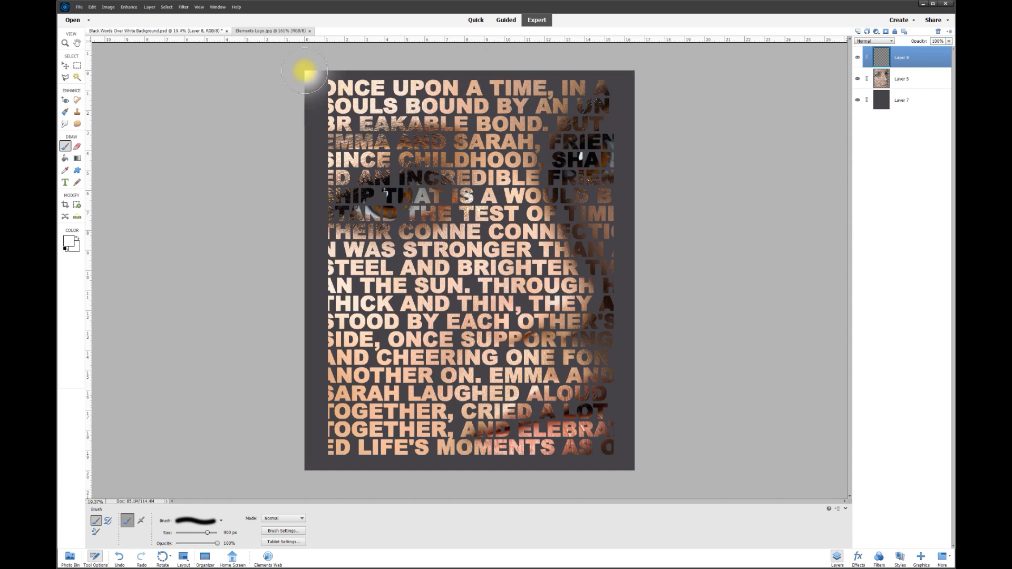
pyautogui.moveTo(316, 70)
pyautogui.mouseDown()
pyautogui.moveTo(649, 68)
pyautogui.moveTo(292, 60)
pyautogui.moveTo(313, 80)
pyautogui.moveTo(305, 68)
pyautogui.moveTo(289, 180)
pyautogui.moveTo(292, 475)
pyautogui.moveTo(301, 366)
pyautogui.moveTo(289, 105)
pyautogui.moveTo(292, 60)
pyautogui.moveTo(311, 55)
pyautogui.mouseUp()
pyautogui.moveTo(634, 69)
pyautogui.mouseDown()
pyautogui.moveTo(641, 476)
pyautogui.moveTo(635, 267)
pyautogui.moveTo(648, 74)
pyautogui.mouseUp()
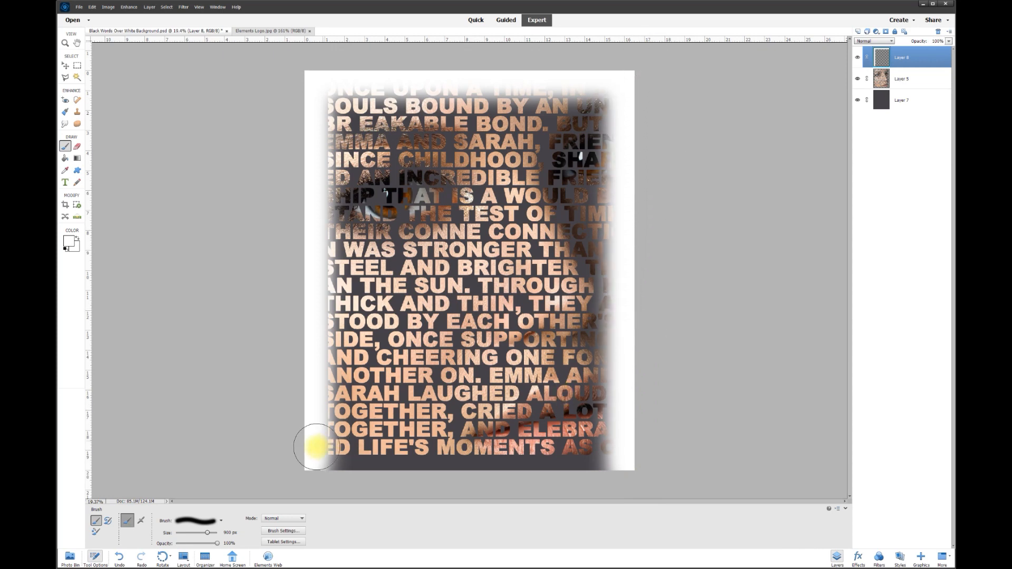
pyautogui.moveTo(300, 472)
pyautogui.mouseDown()
pyautogui.moveTo(696, 470)
pyautogui.moveTo(282, 461)
pyautogui.mouseUp()
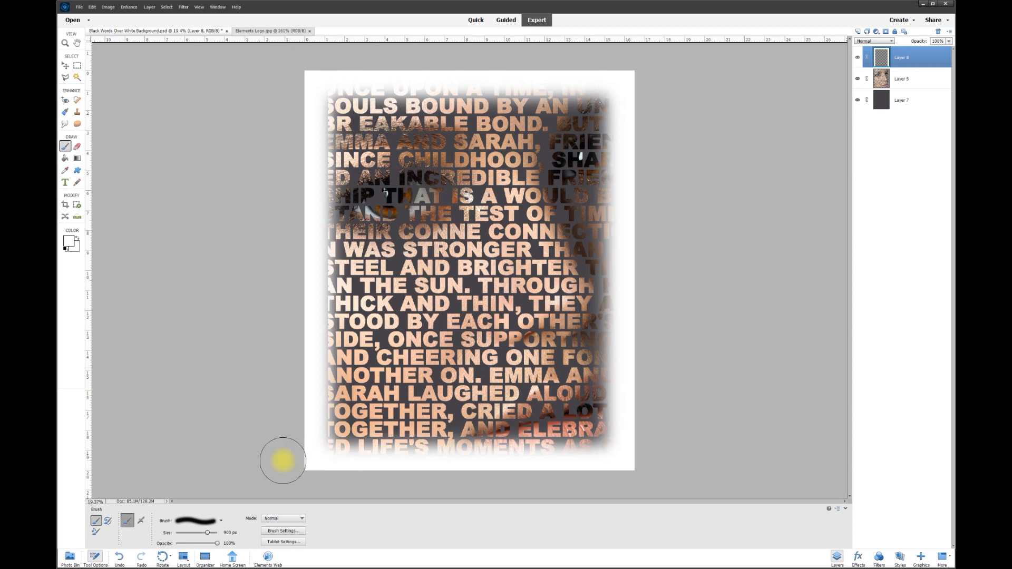
pyautogui.press('v')
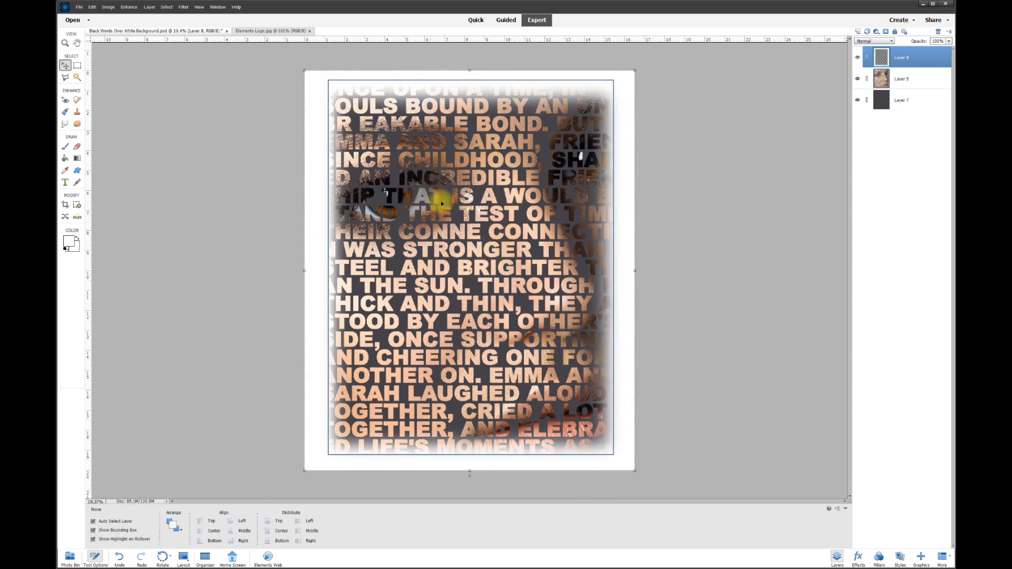
# - Darken the photo letters on Layer 5 with Brightness/Contrast, setting brightness to -67 and contrast to 1
pyautogui.click(857, 79)
pyautogui.click(857, 79)
pyautogui.click(909, 78)
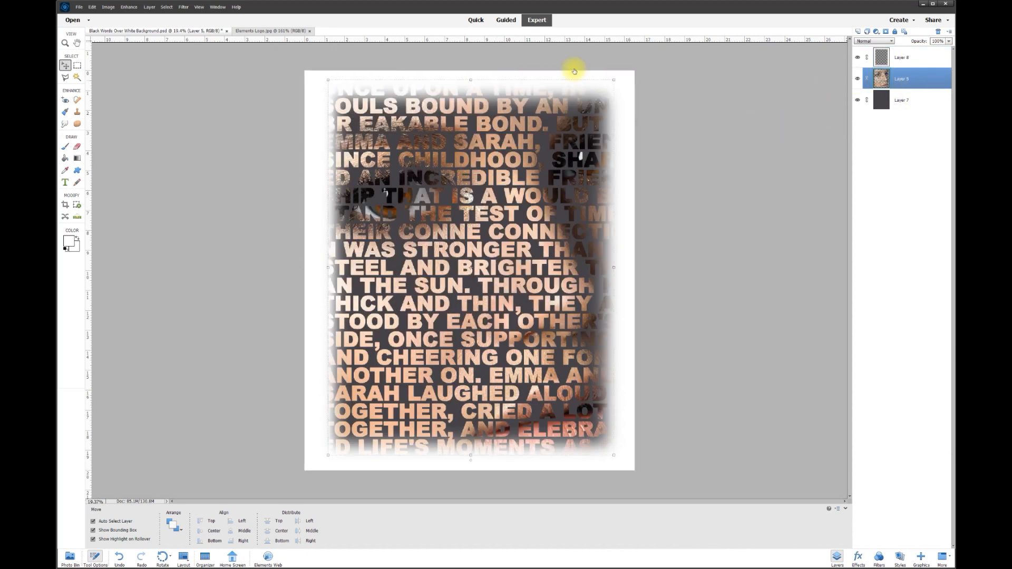
pyautogui.click(129, 7)
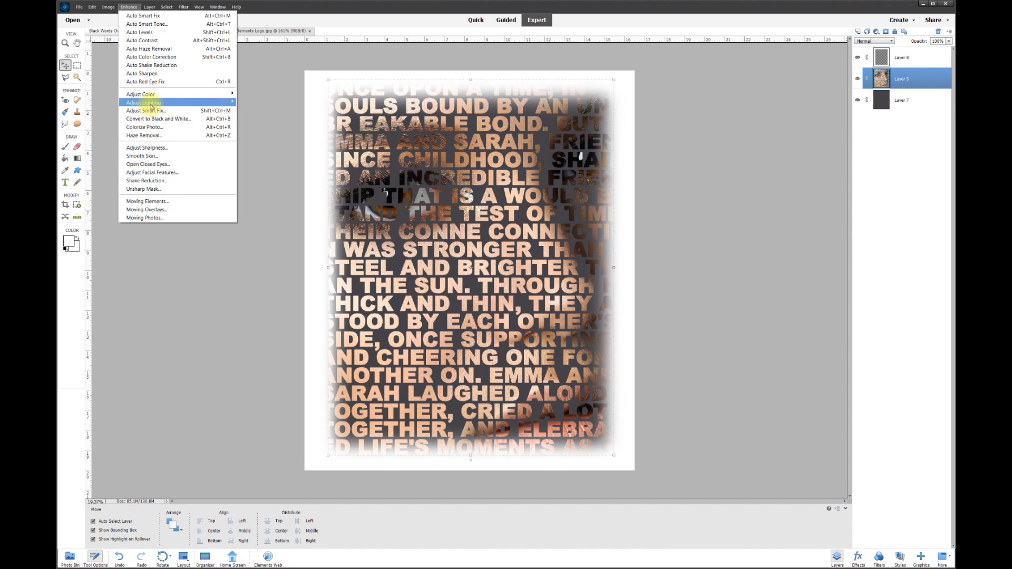
pyautogui.moveTo(151, 103)
pyautogui.click(261, 114)
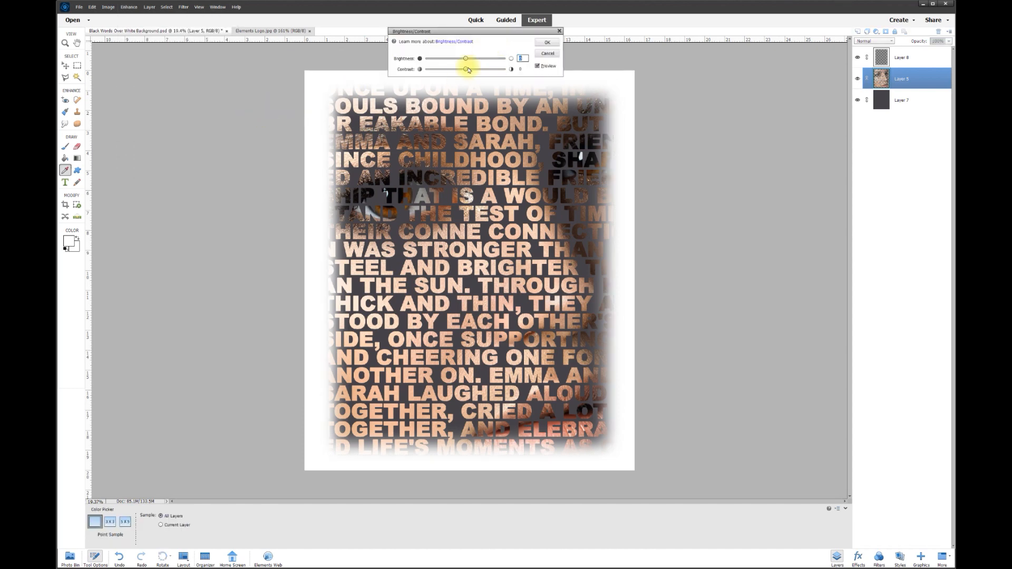
pyautogui.moveTo(417, 73); pyautogui.dragTo(447, 58)
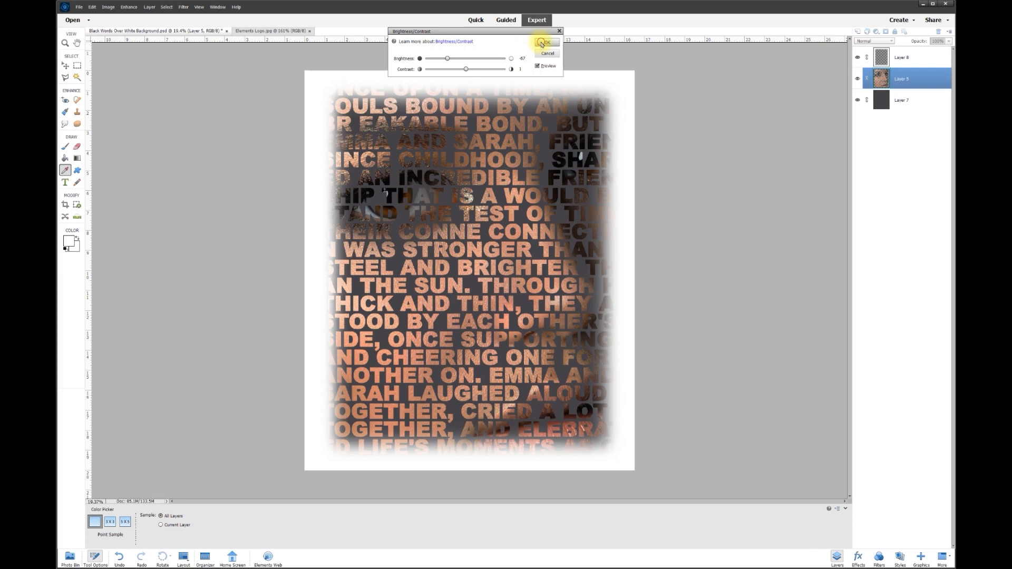
pyautogui.click(545, 42)
# - Adjust Layer 5 with Hue/Saturation, setting hue to -3 and saturation to +32, and deselect the layer
pyautogui.click(129, 6)
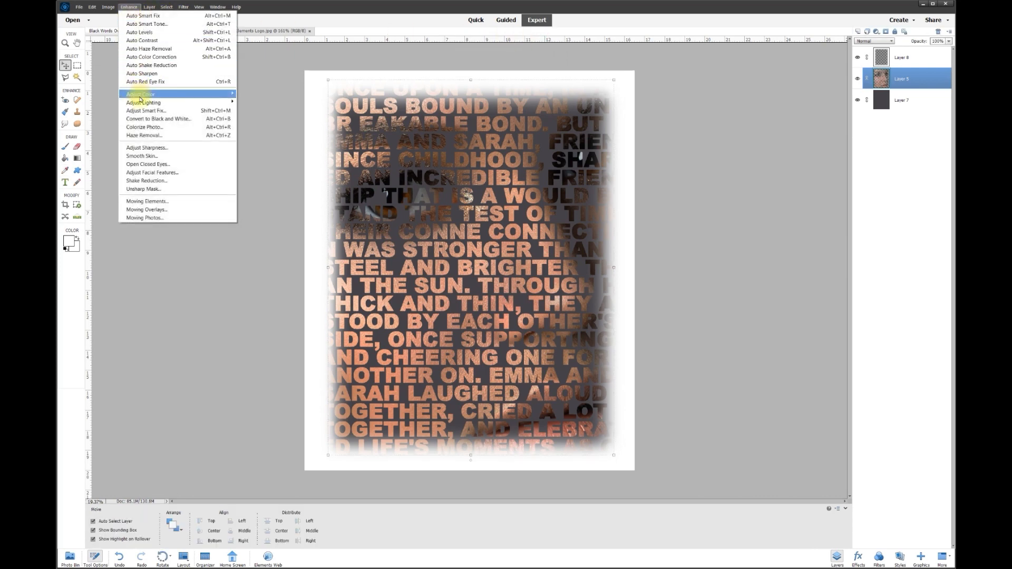
pyautogui.moveTo(140, 96)
pyautogui.click(255, 103)
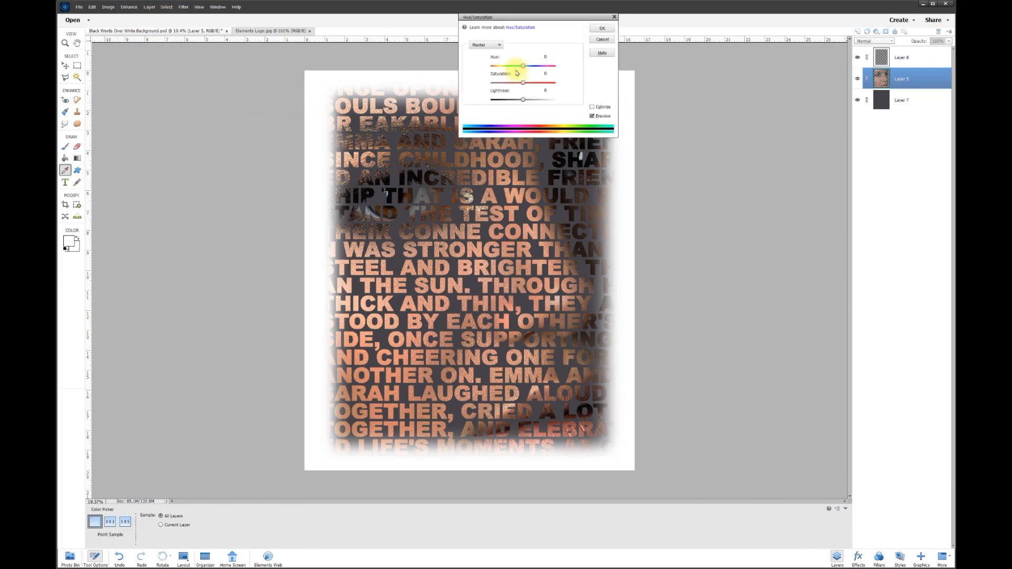
pyautogui.moveTo(524, 67)
pyautogui.mouseDown()
pyautogui.moveTo(497, 65)
pyautogui.moveTo(532, 66)
pyautogui.moveTo(511, 84)
pyautogui.moveTo(525, 85)
pyautogui.mouseUp()
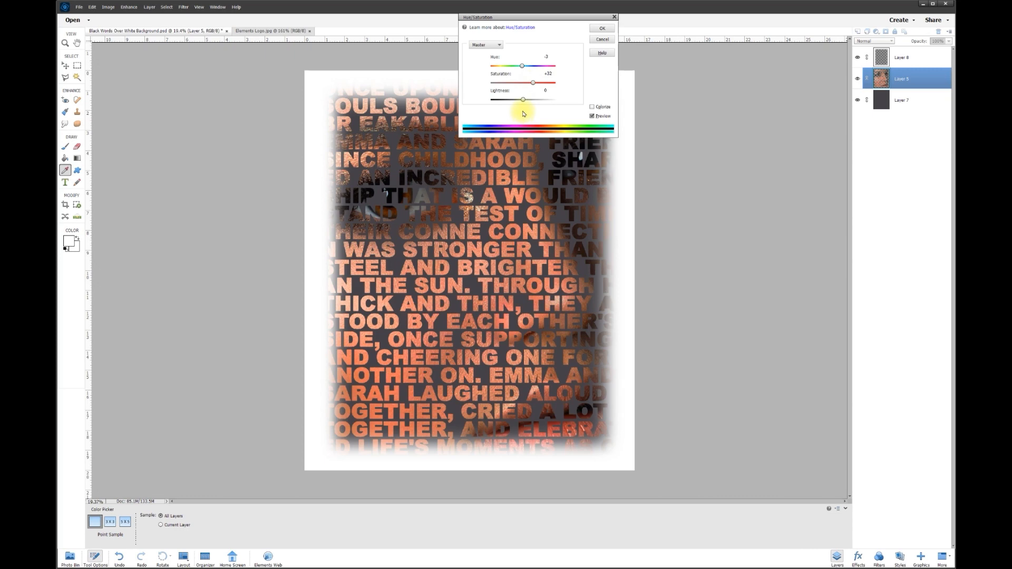
pyautogui.moveTo(523, 101)
pyautogui.mouseDown()
pyautogui.moveTo(511, 98)
pyautogui.moveTo(524, 102)
pyautogui.mouseUp()
pyautogui.click(602, 29)
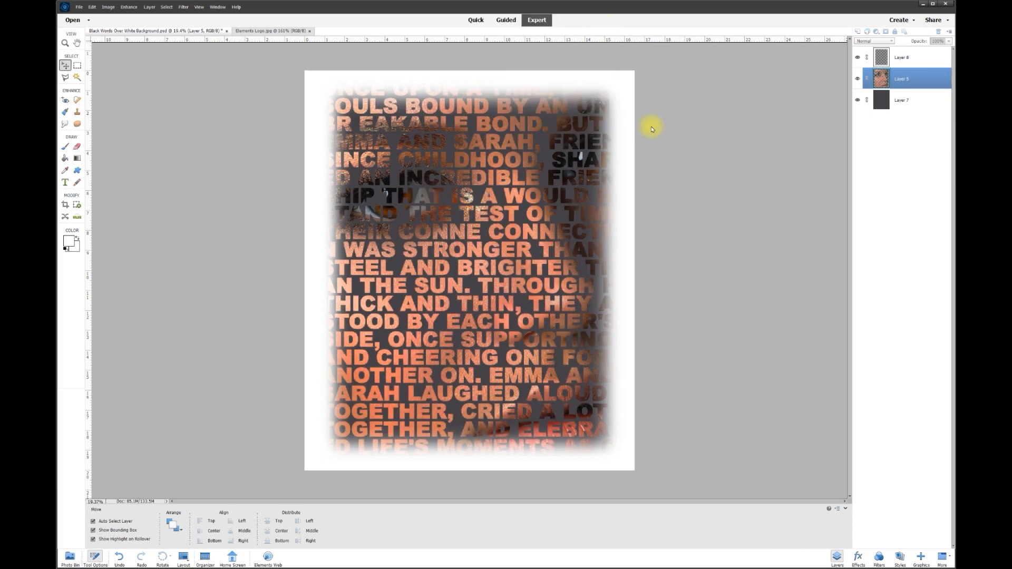
pyautogui.click(686, 164)
pyautogui.hotkey('ctrl', '0')
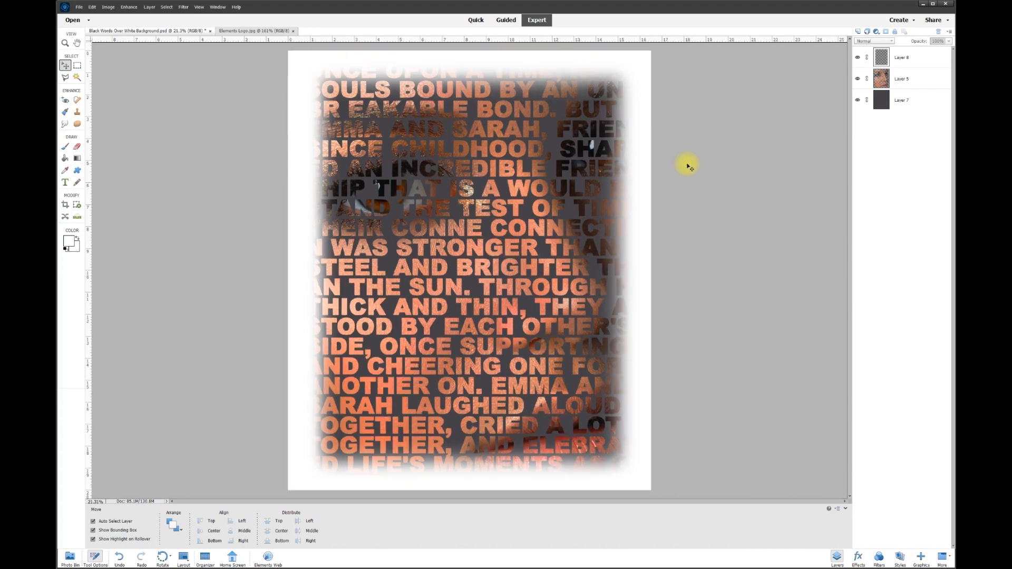